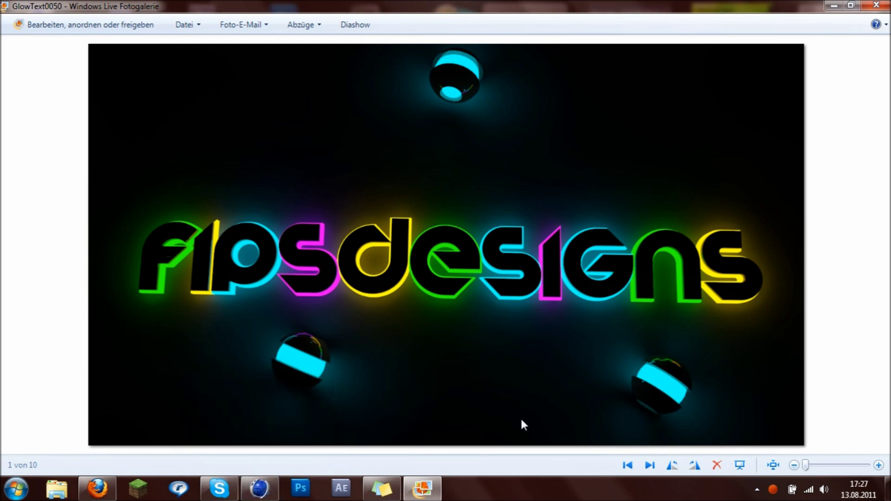
- Return to Cinema 4D, close the picture viewer and start a new empty scene
{"action": "left_click", "coordinate": [259, 488]}
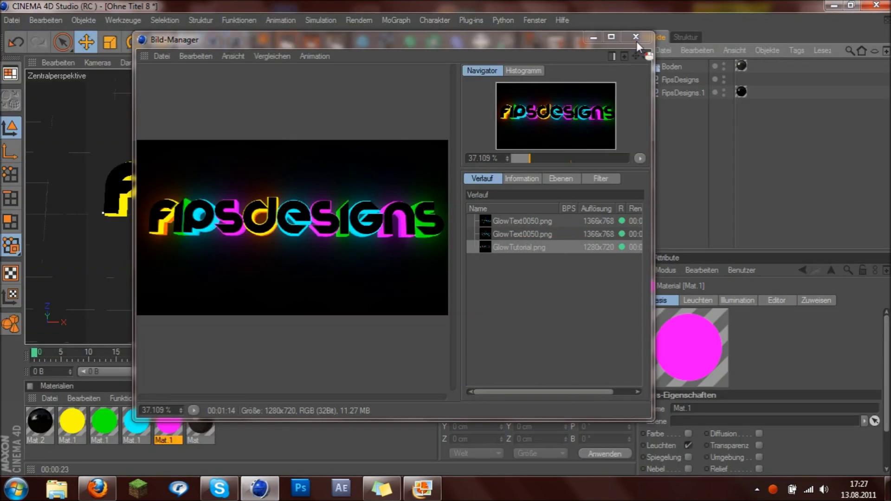
{"action": "left_click", "coordinate": [624, 46]}
{"action": "left_click", "coordinate": [12, 20]}
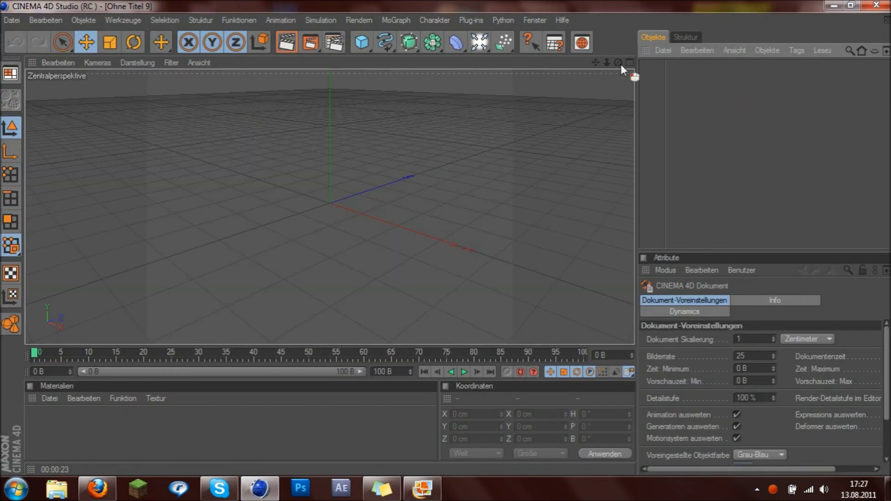
- Add a Boden floor object to the empty scene
{"action": "left_click_drag", "start_coordinate": [618, 62], "coordinate": [618, 65]}
{"action": "left_click_drag", "start_coordinate": [457, 250], "coordinate": [622, 69]}
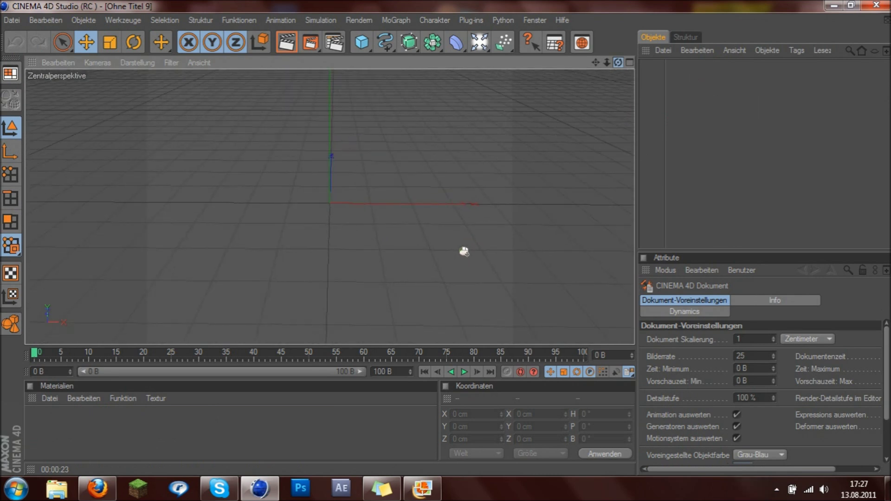
{"action": "left_click", "coordinate": [478, 42]}
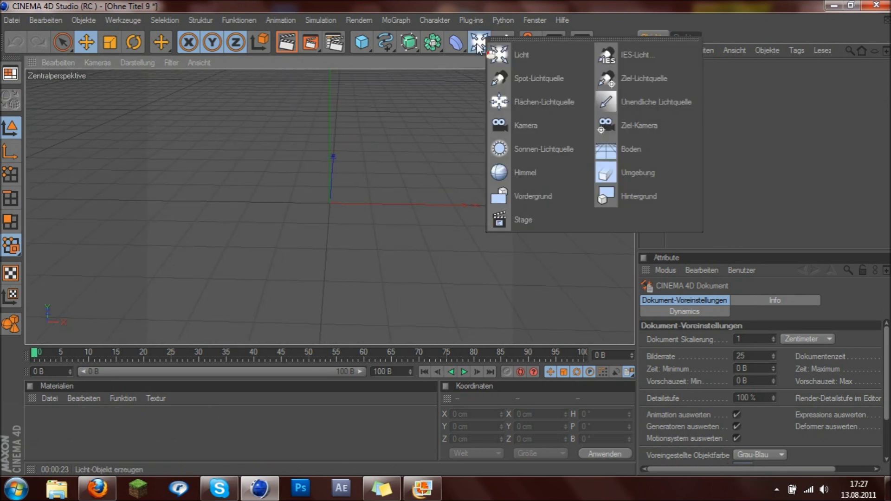
{"action": "left_click", "coordinate": [633, 146]}
{"action": "left_click", "coordinate": [669, 110]}
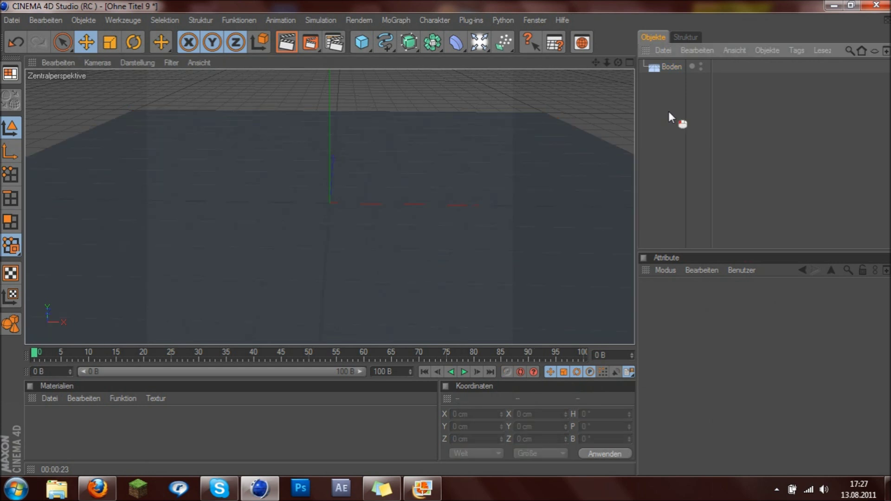
- Add a MoText object and change its text to 'FipsDesigns'
{"action": "left_click", "coordinate": [394, 20]}
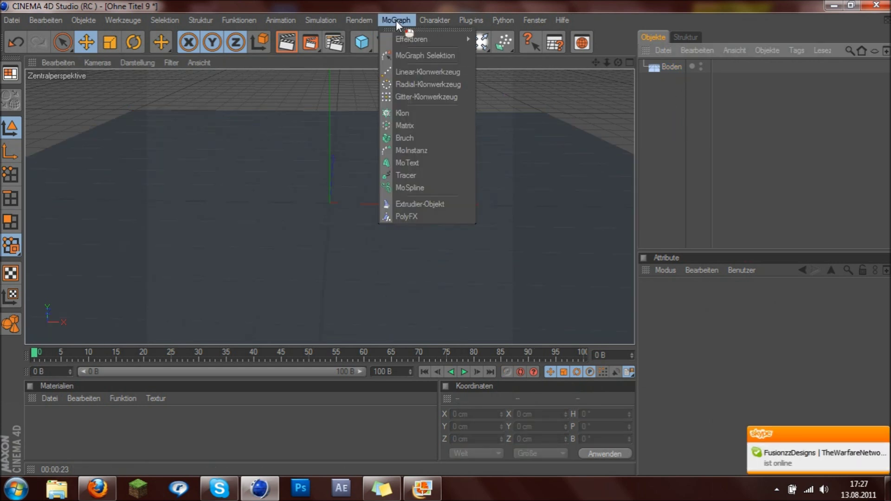
{"action": "left_click", "coordinate": [413, 163]}
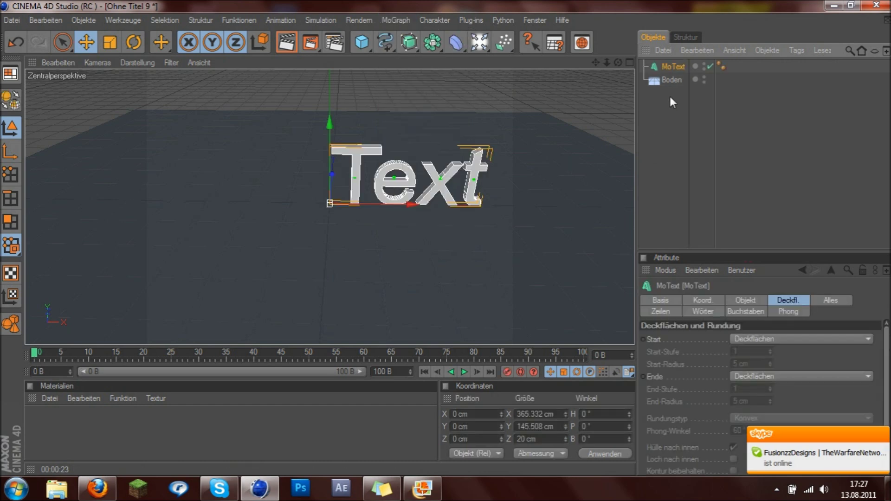
{"action": "left_click", "coordinate": [745, 300]}
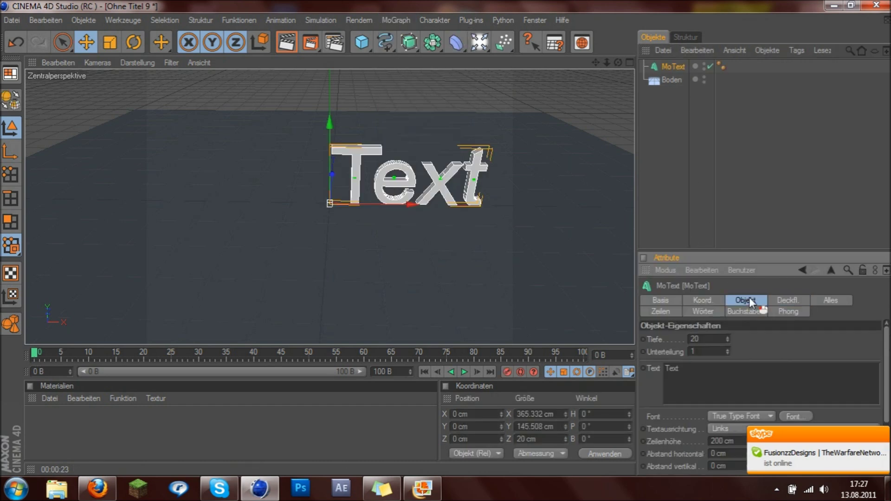
{"action": "double_click", "coordinate": [671, 368]}
{"action": "type", "text": "Fips"}
{"action": "key", "text": "BackSpace"}
{"action": "type", "text": "D"}
{"action": "key", "text": "BackSpace"}
{"action": "type", "text": "sDesigns"}
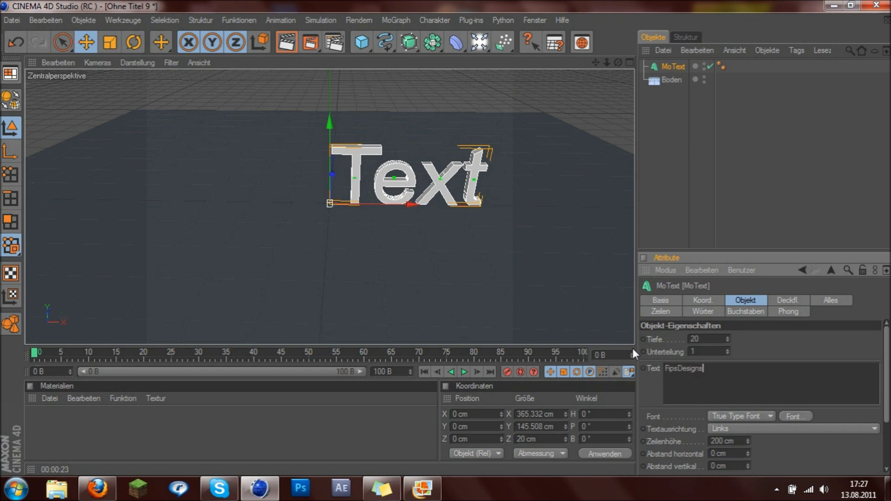
{"action": "left_click", "coordinate": [761, 353]}
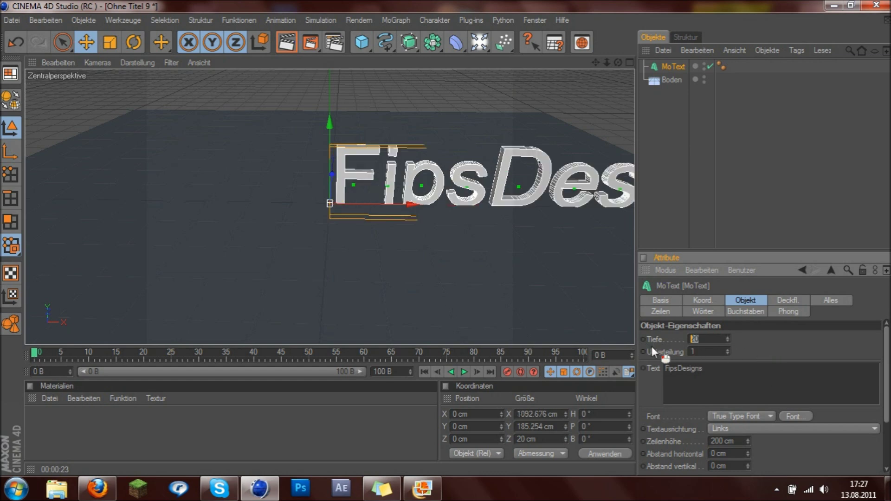
- Give the lettering a depth of 60 and the Stereofunk Display font
{"action": "type", "text": "60"}
{"action": "key", "text": "Return"}
{"action": "left_click", "coordinate": [788, 416]}
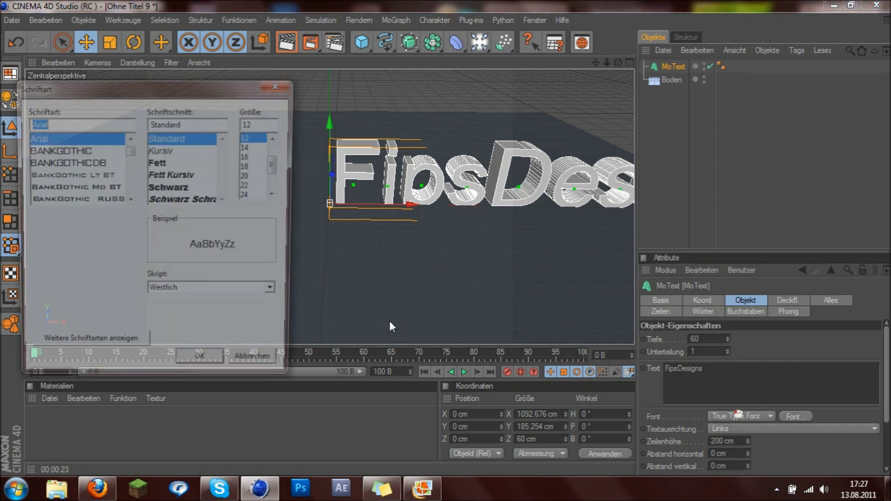
{"action": "left_click_drag", "start_coordinate": [129, 150], "coordinate": [129, 182]}
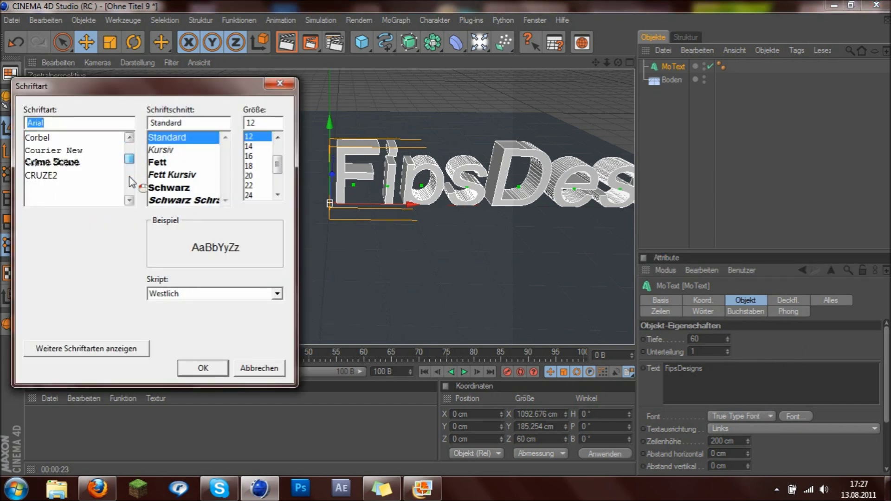
{"action": "scroll", "coordinate": [81, 146], "scroll_direction": "down", "scroll_amount": 3}
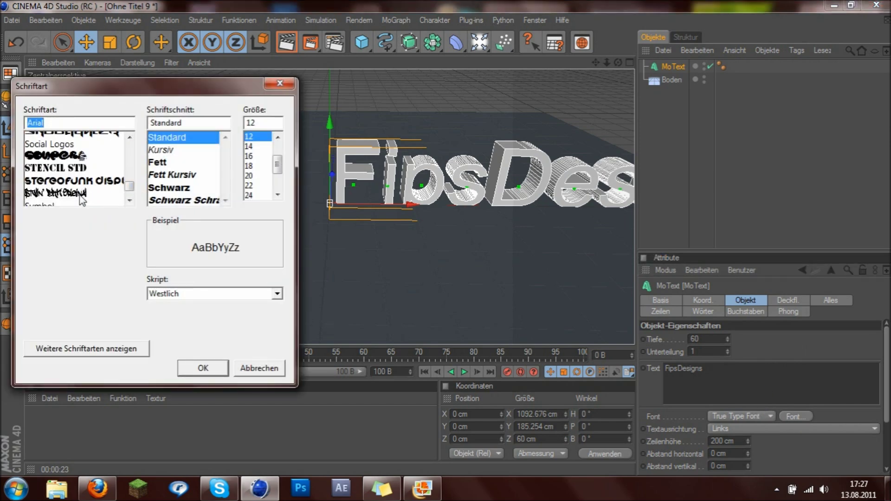
{"action": "left_click", "coordinate": [82, 149]}
{"action": "left_click", "coordinate": [218, 369]}
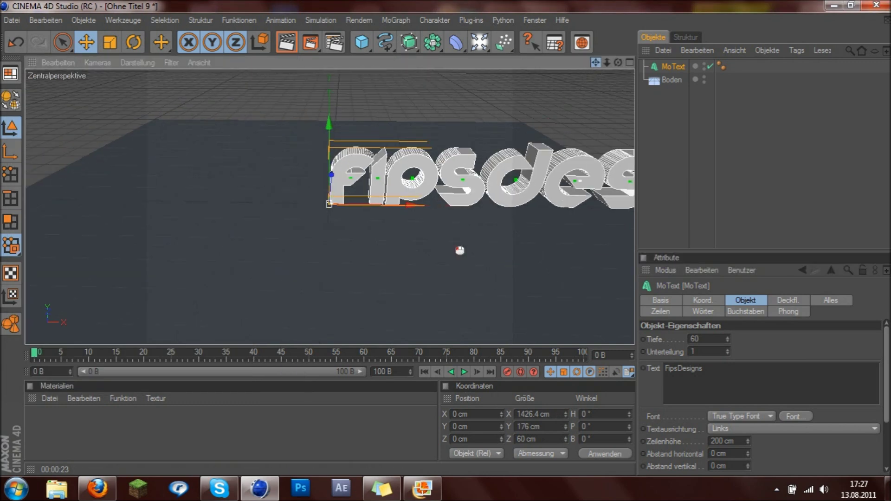
- Shift the text to X -585.872 cm and rotate it -90° on P to lie flat
{"action": "left_click_drag", "start_coordinate": [596, 62], "coordinate": [556, 79]}
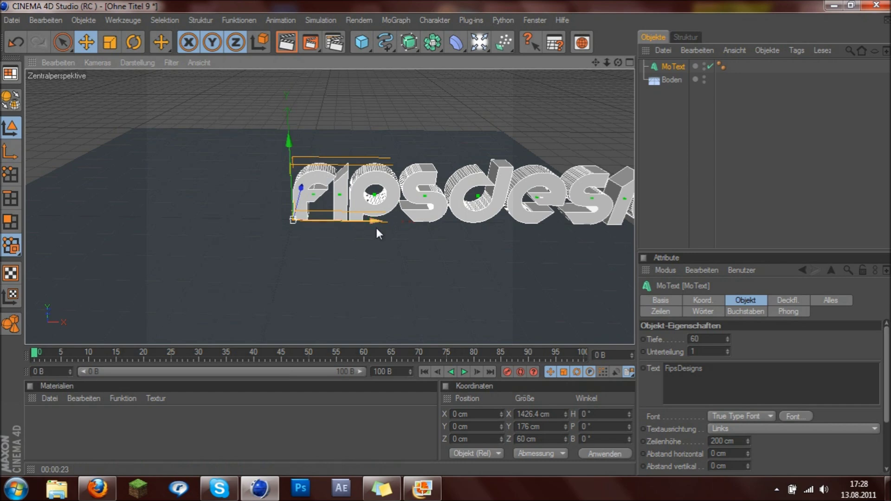
{"action": "left_click_drag", "start_coordinate": [373, 220], "coordinate": [182, 218]}
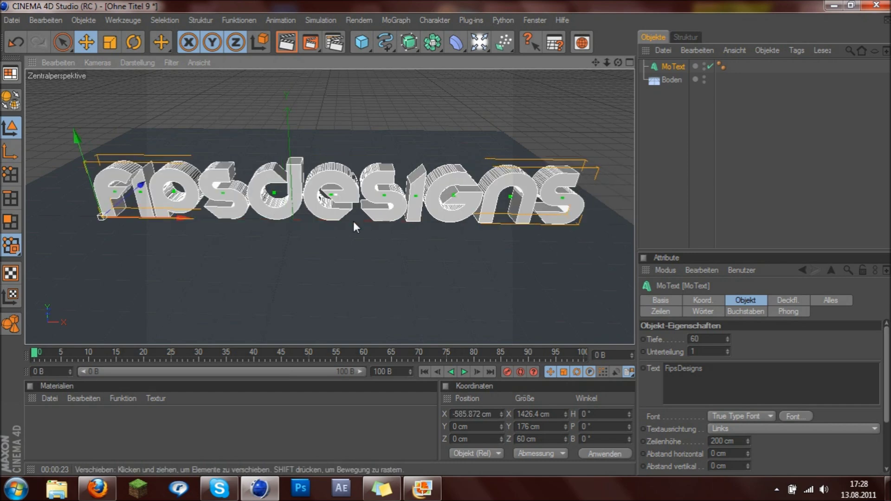
{"action": "left_click", "coordinate": [132, 47]}
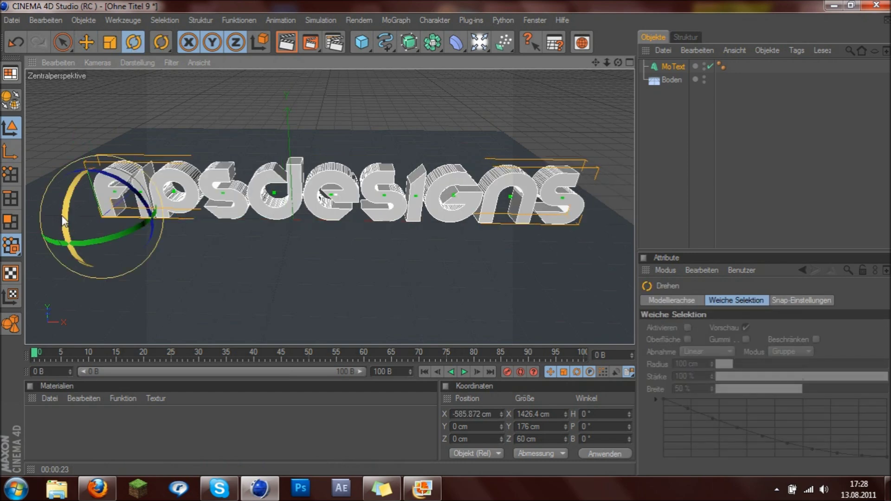
{"action": "left_click_drag", "start_coordinate": [65, 202], "coordinate": [104, 165]}
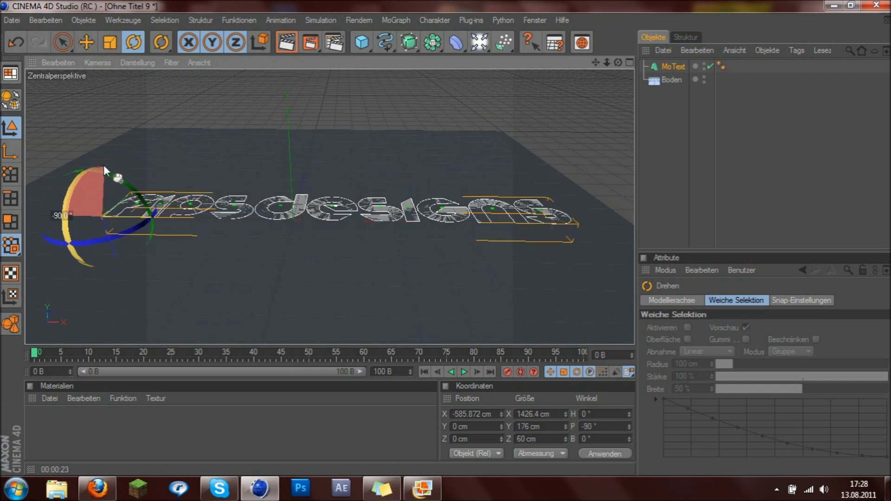
- Set the text's height to Y 44.557 cm above the floor, then create a new material
{"action": "left_click", "coordinate": [87, 48]}
{"action": "left_click_drag", "start_coordinate": [132, 278], "coordinate": [461, 251]}
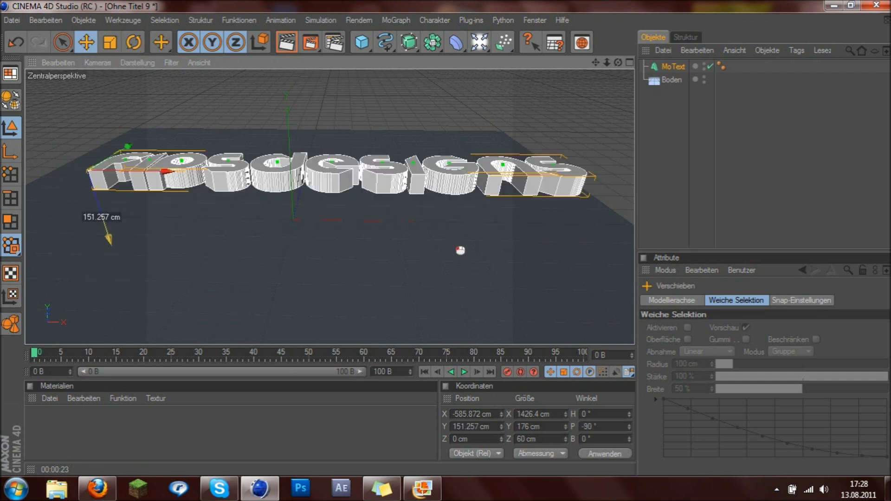
{"action": "left_click_drag", "start_coordinate": [460, 251], "coordinate": [460, 251]}
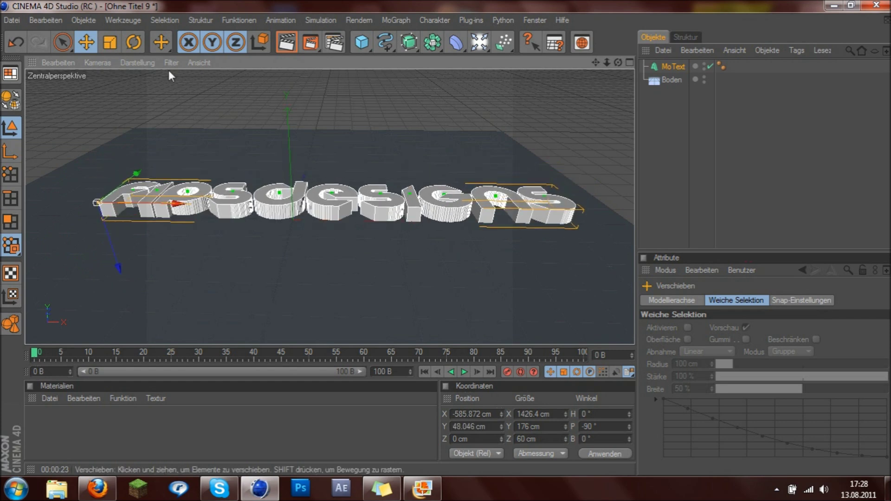
{"action": "left_click", "coordinate": [134, 42]}
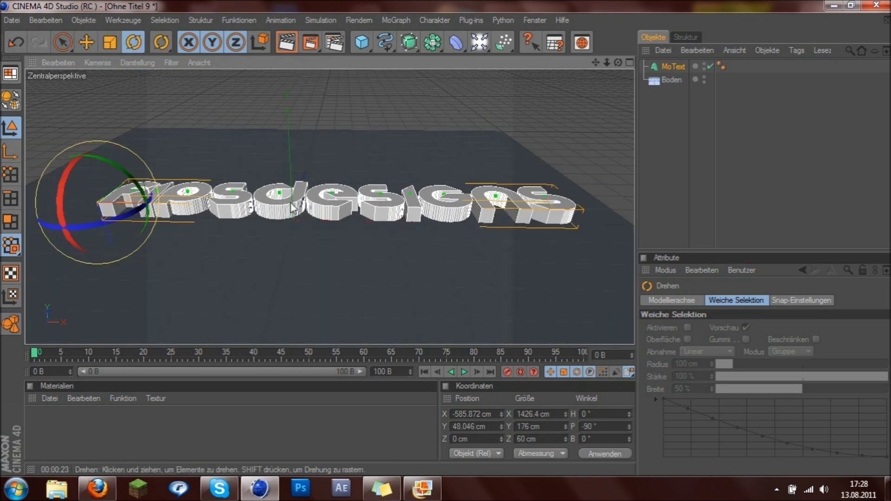
{"action": "left_click", "coordinate": [676, 113]}
{"action": "left_click", "coordinate": [87, 46]}
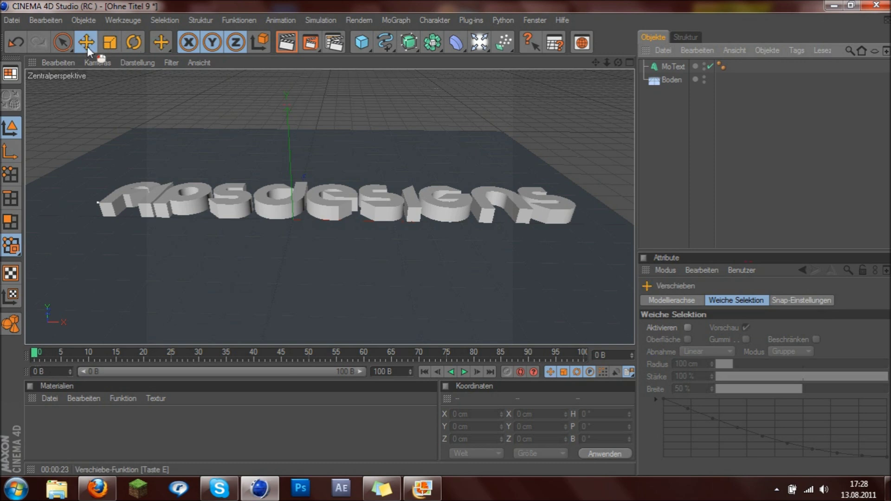
{"action": "left_click", "coordinate": [671, 67]}
{"action": "left_click_drag", "start_coordinate": [172, 230], "coordinate": [121, 266]}
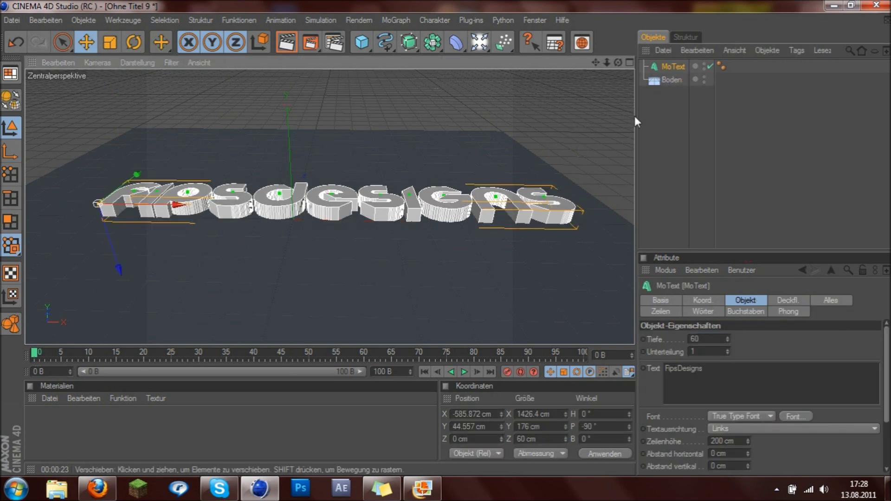
{"action": "left_click", "coordinate": [648, 119]}
{"action": "left_click_drag", "start_coordinate": [618, 62], "coordinate": [585, 84]}
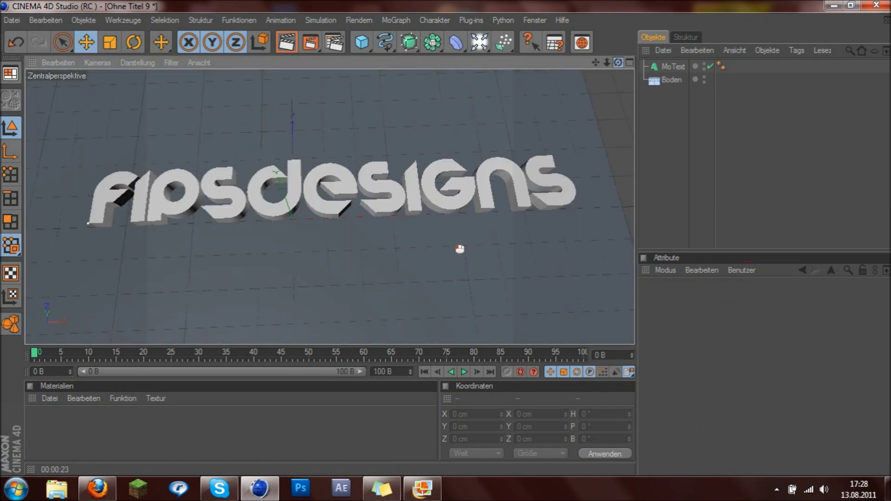
{"action": "mouse_move", "coordinate": [459, 249]}
{"action": "left_mouse_down"}
{"action": "mouse_move", "coordinate": [616, 62]}
{"action": "mouse_move", "coordinate": [444, 165]}
{"action": "left_mouse_up"}
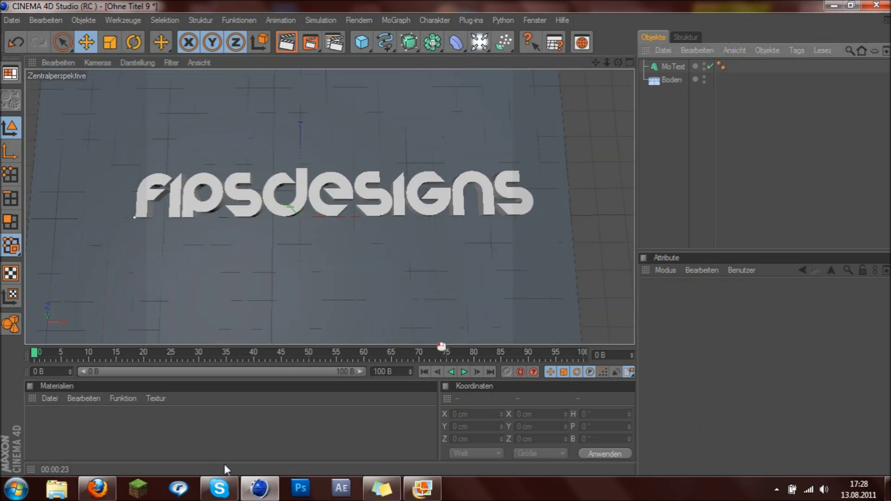
{"action": "double_click", "coordinate": [72, 438]}
- Make Mat a near-black grey with reflection enabled at 35 % brightness
{"action": "double_click", "coordinate": [41, 423]}
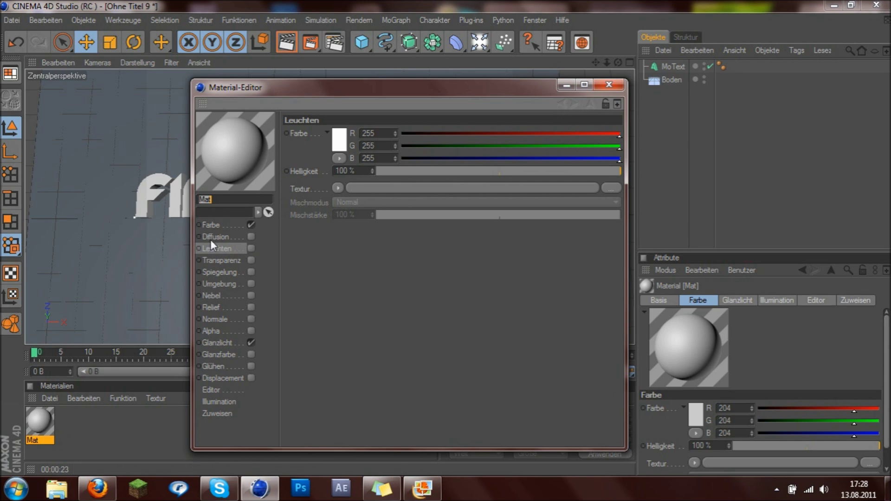
{"action": "left_click", "coordinate": [221, 226]}
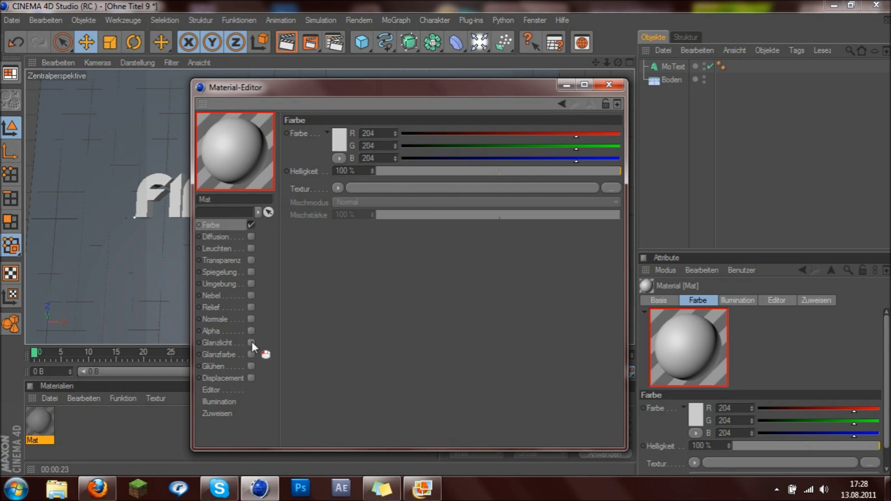
{"action": "left_click", "coordinate": [338, 138]}
{"action": "left_click_drag", "start_coordinate": [323, 138], "coordinate": [210, 149]}
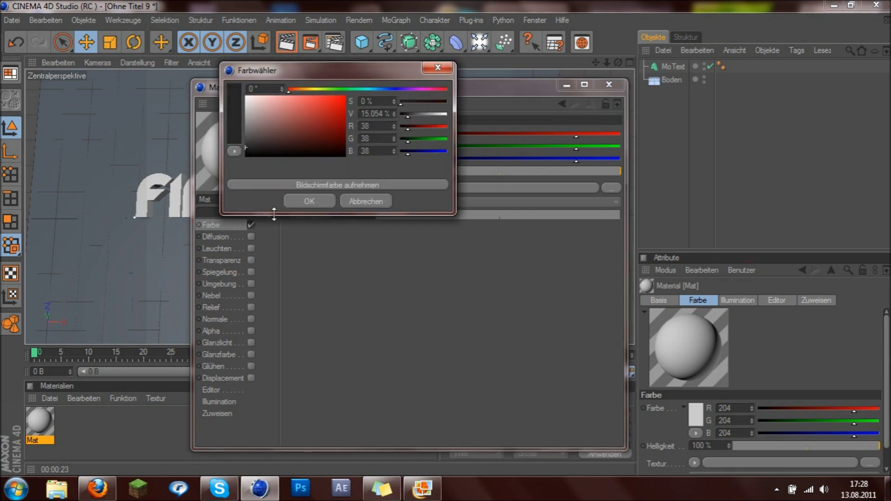
{"action": "left_click", "coordinate": [297, 202]}
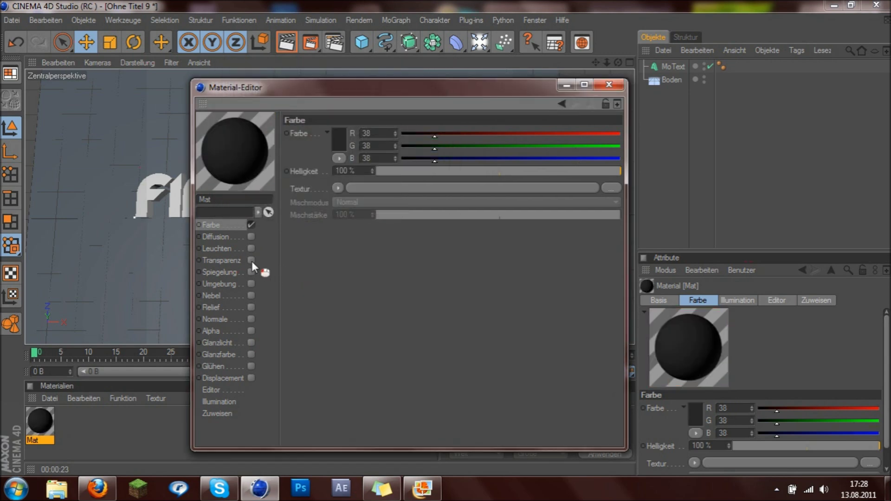
{"action": "left_click", "coordinate": [251, 260]}
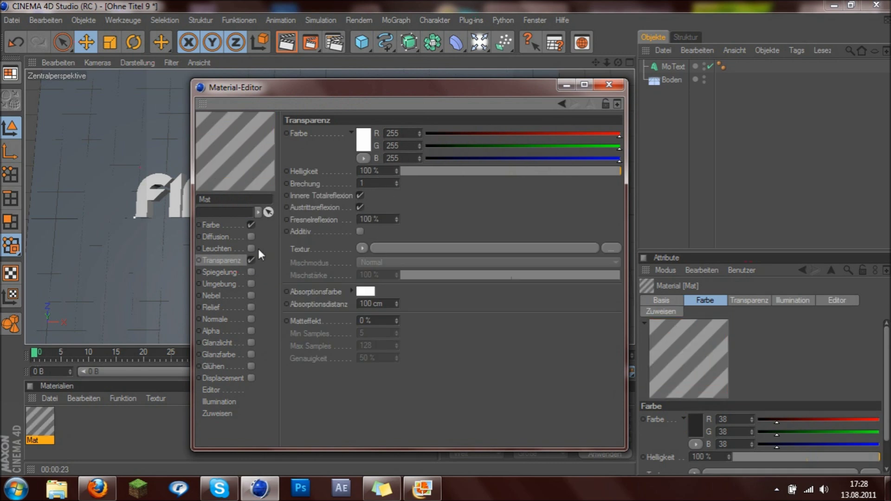
{"action": "left_click", "coordinate": [251, 260]}
{"action": "double_click", "coordinate": [356, 171]}
{"action": "type", "text": "35"}
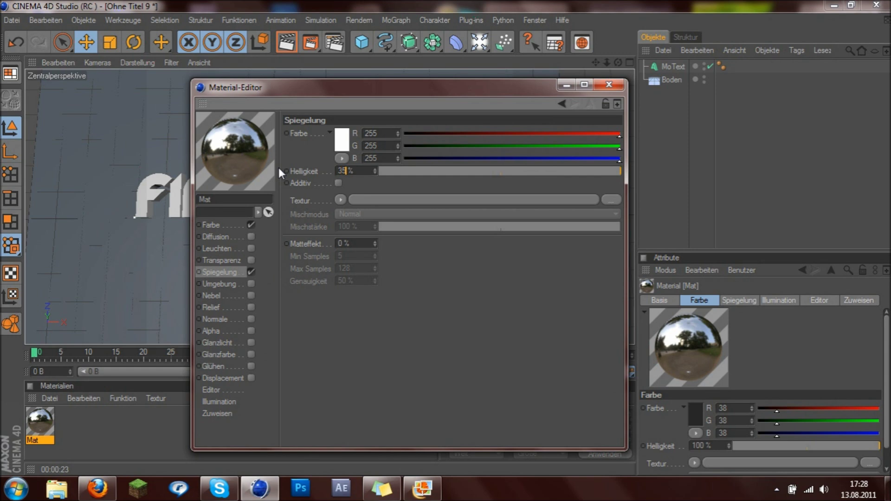
{"action": "left_click", "coordinate": [466, 303]}
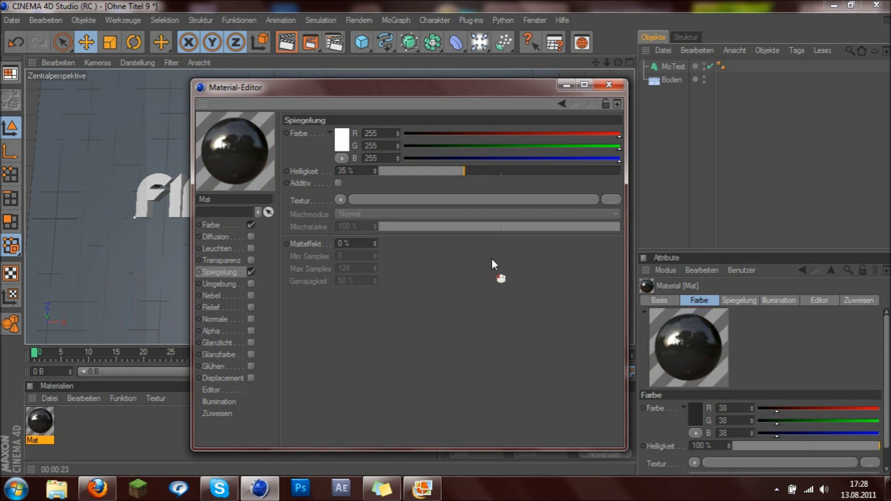
{"action": "left_click", "coordinate": [606, 86]}
- Apply the dark Mat material to the Boden floor
{"action": "left_click", "coordinate": [44, 420]}
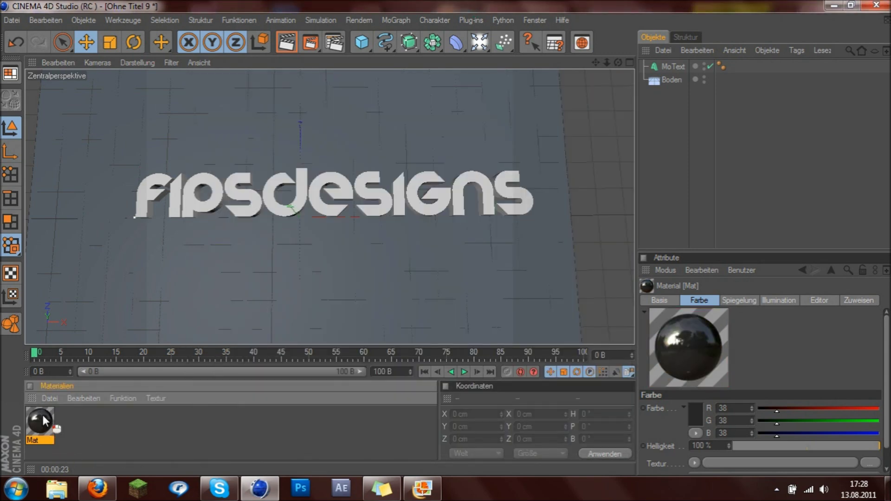
{"action": "left_click_drag", "start_coordinate": [44, 421], "coordinate": [676, 79]}
{"action": "left_click", "coordinate": [676, 108]}
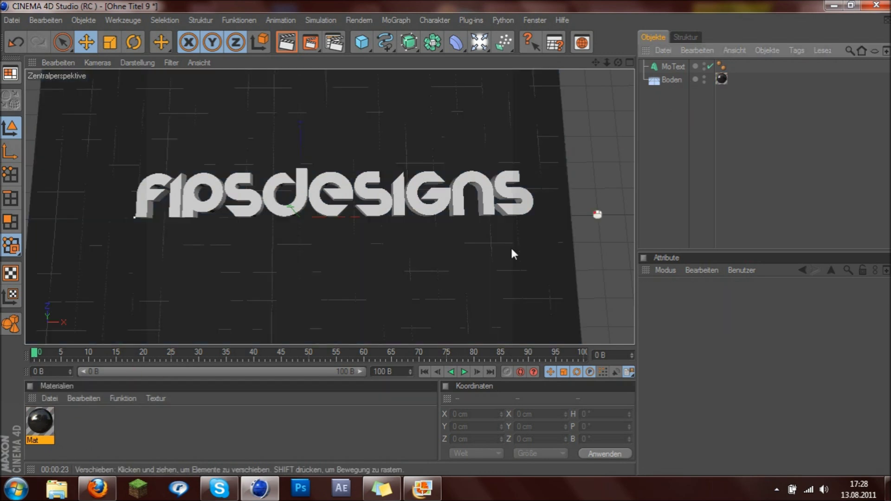
{"action": "left_click", "coordinate": [115, 424]}
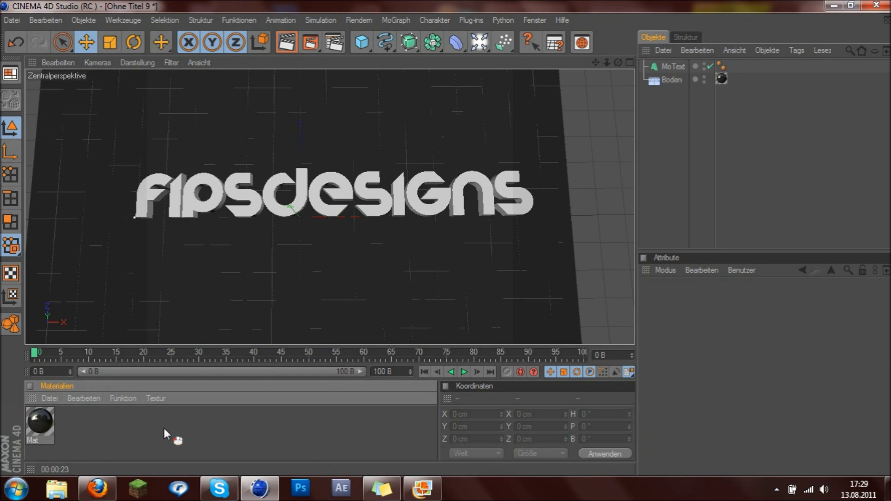
- Create Mat.1 with specular and colour channels off and Leuchten enabled
{"action": "double_click", "coordinate": [93, 419]}
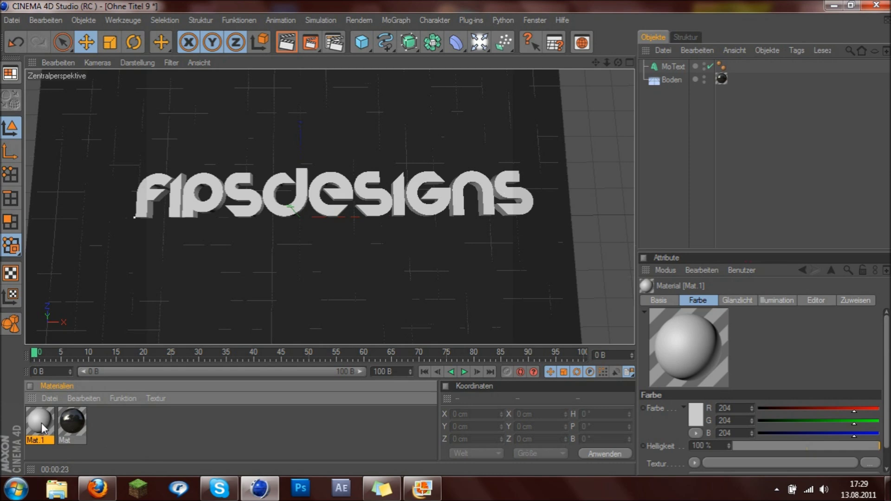
{"action": "double_click", "coordinate": [42, 421]}
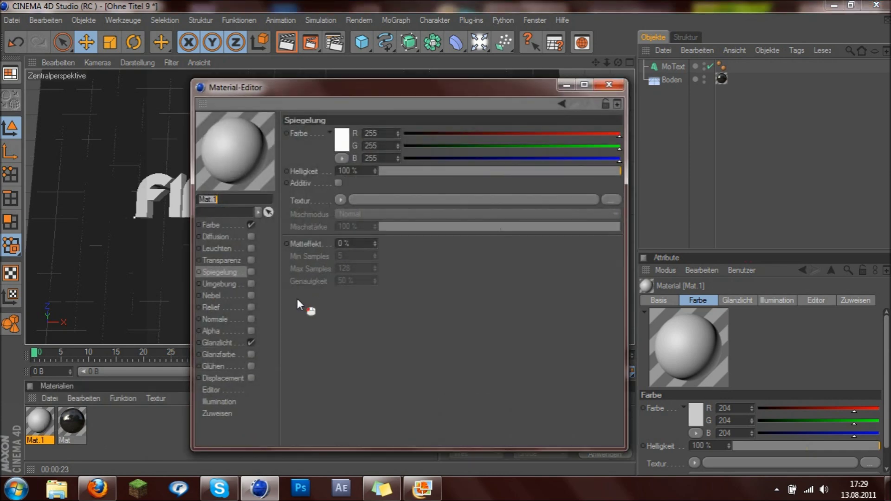
{"action": "left_click", "coordinate": [251, 343]}
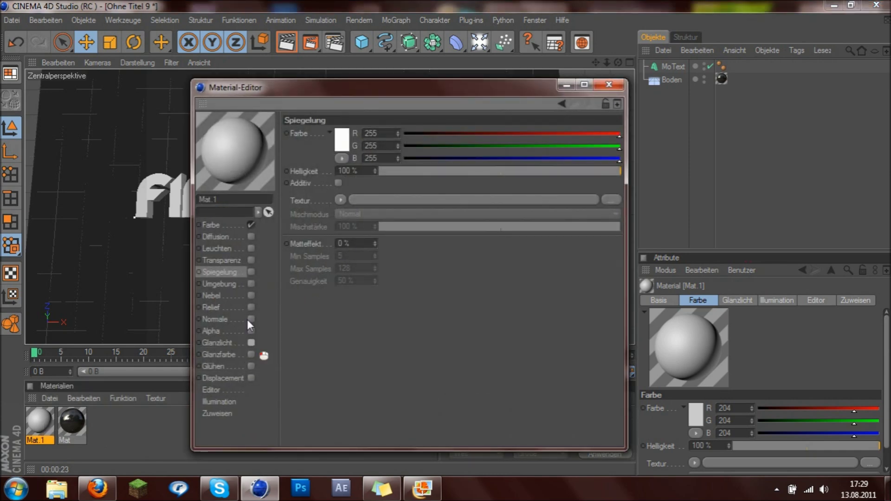
{"action": "left_click", "coordinate": [250, 225]}
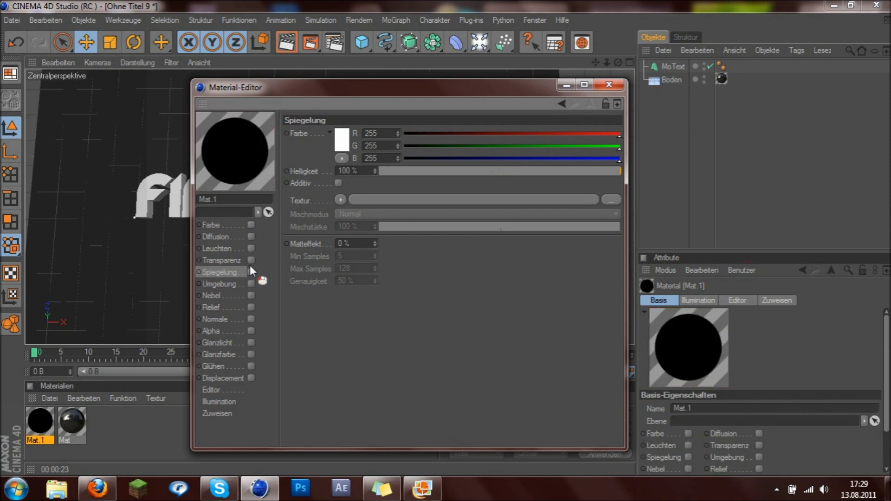
{"action": "left_click", "coordinate": [251, 249]}
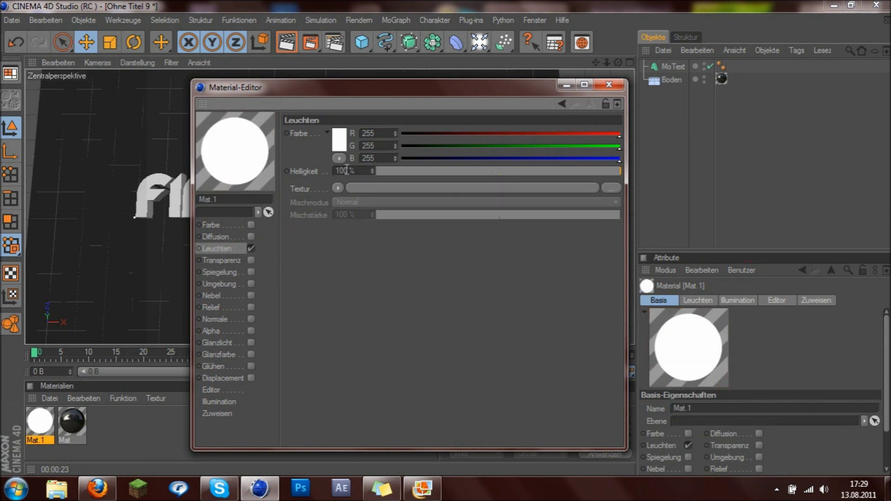
- Make Mat.1 glow yellow (RGB 246/255/0) at 250 % brightness and duplicate it
{"action": "left_click", "coordinate": [339, 139]}
{"action": "left_click", "coordinate": [318, 89]}
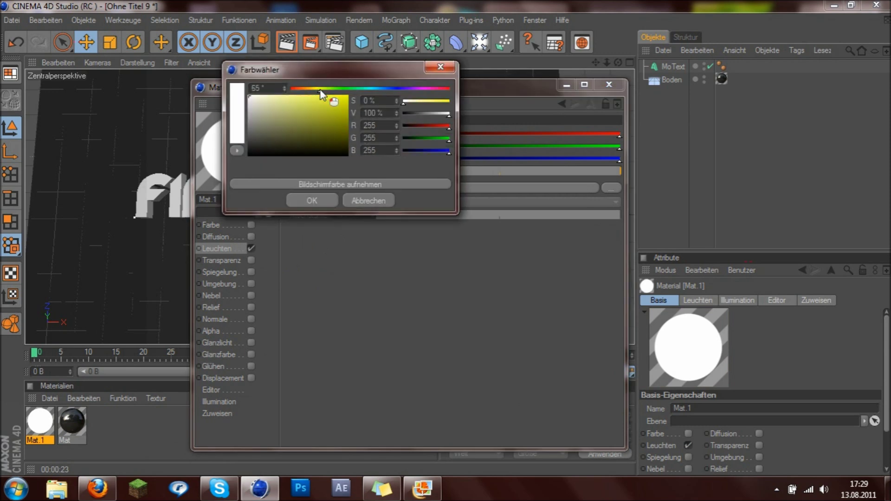
{"action": "left_click_drag", "start_coordinate": [317, 120], "coordinate": [392, 88]}
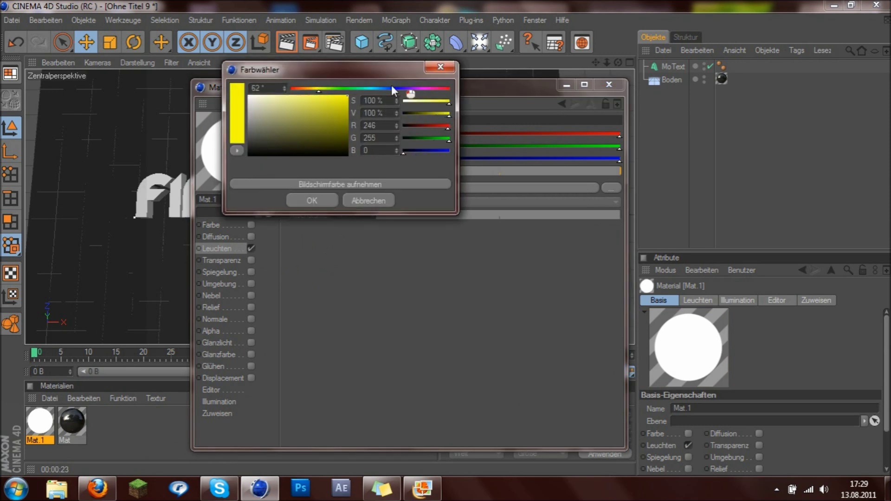
{"action": "left_click", "coordinate": [318, 202]}
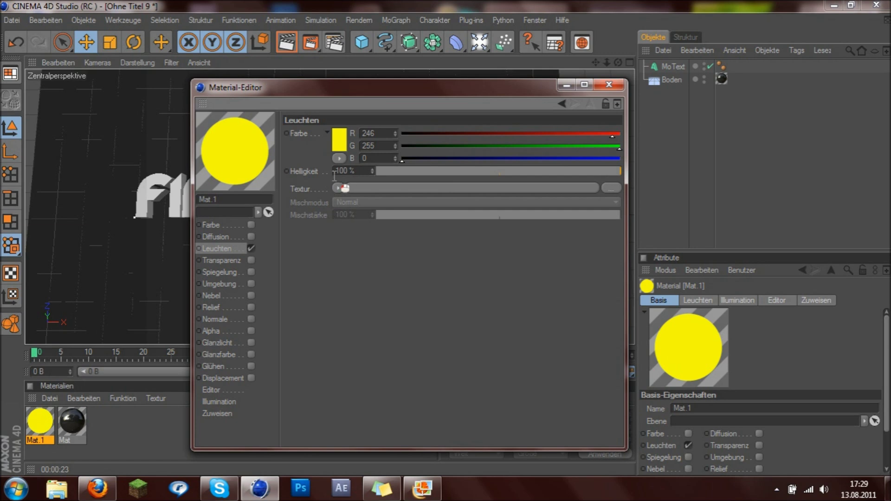
{"action": "double_click", "coordinate": [348, 171]}
{"action": "type", "text": "250"}
{"action": "left_click", "coordinate": [382, 225]}
{"action": "left_click", "coordinate": [609, 85]}
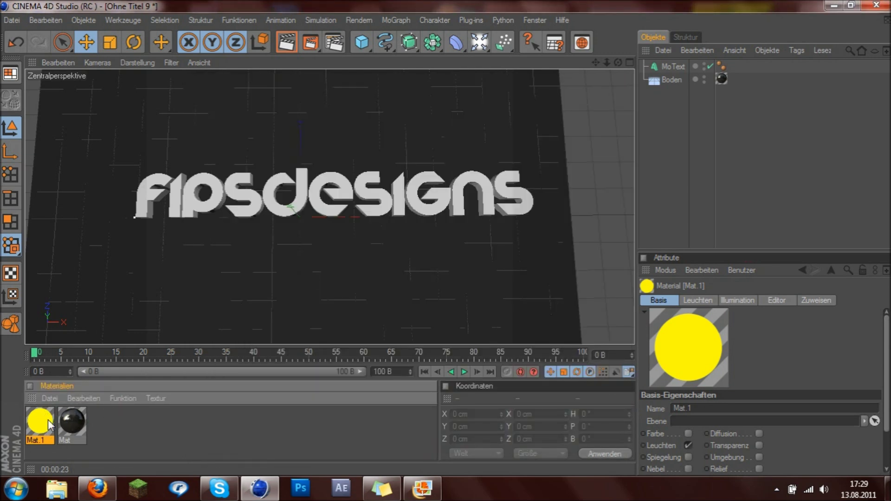
{"action": "left_click_drag", "start_coordinate": [48, 423], "coordinate": [69, 420], "text": "ctrl"}
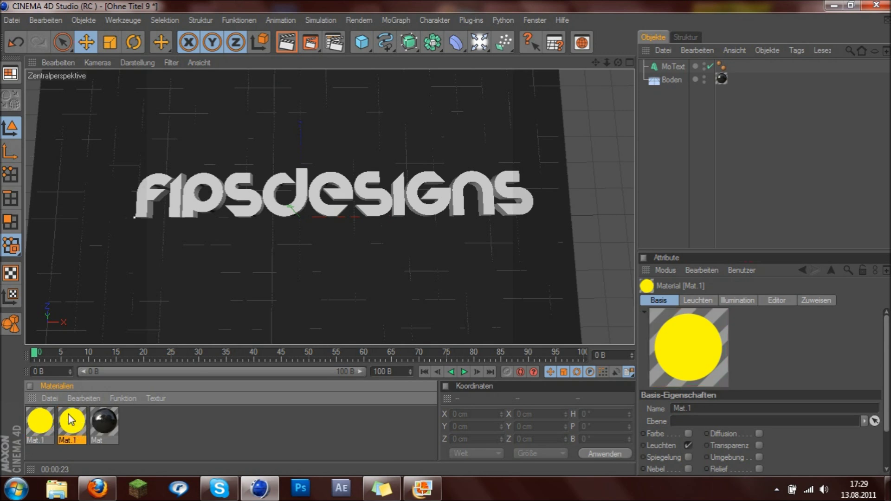
- Change the first copy's glow colour to green (hue 119°)
{"action": "double_click", "coordinate": [69, 423]}
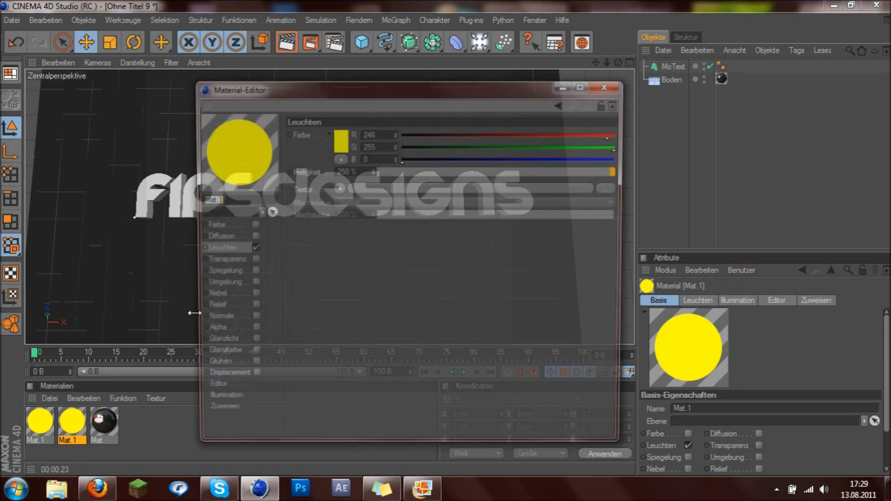
{"action": "left_click", "coordinate": [339, 142]}
{"action": "left_click_drag", "start_coordinate": [326, 94], "coordinate": [344, 95]}
{"action": "left_click", "coordinate": [329, 205]}
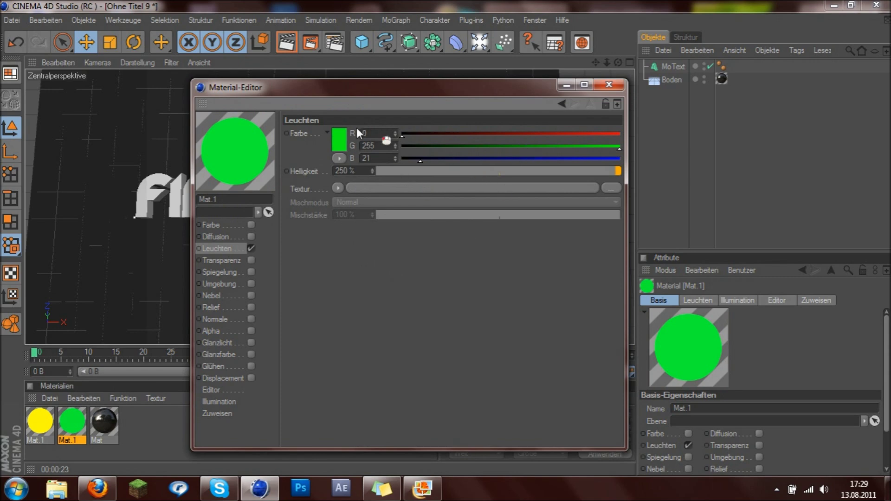
{"action": "left_click", "coordinate": [339, 139]}
{"action": "left_click_drag", "start_coordinate": [349, 87], "coordinate": [345, 87]}
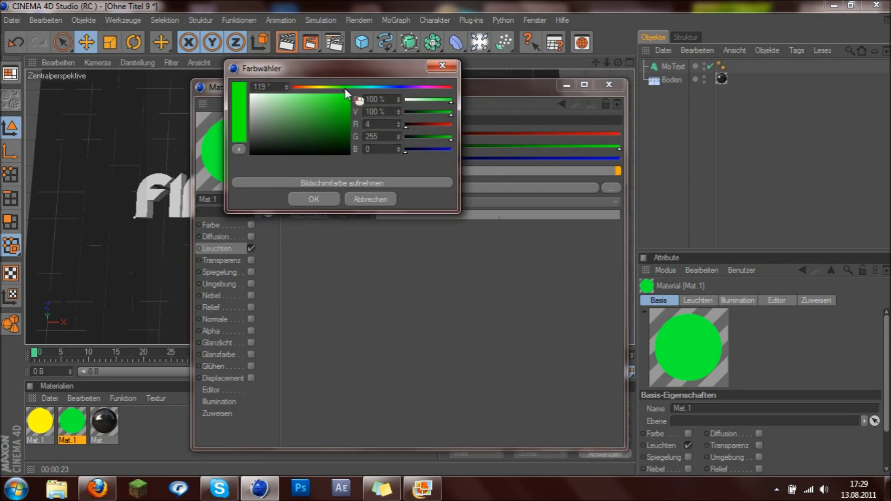
{"action": "left_click", "coordinate": [330, 197]}
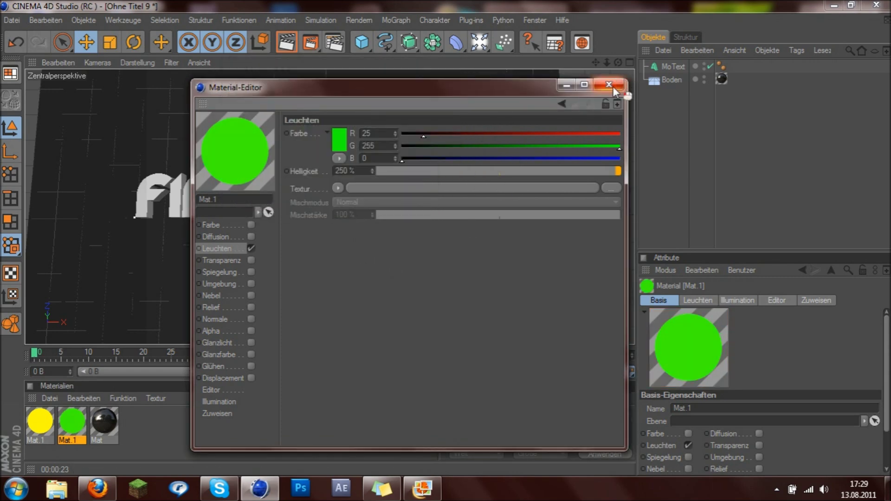
{"action": "left_click", "coordinate": [609, 84]}
- Duplicate the green material and change its glow to cyan-blue
{"action": "left_click_drag", "start_coordinate": [78, 432], "coordinate": [88, 421]}
{"action": "double_click", "coordinate": [116, 419]}
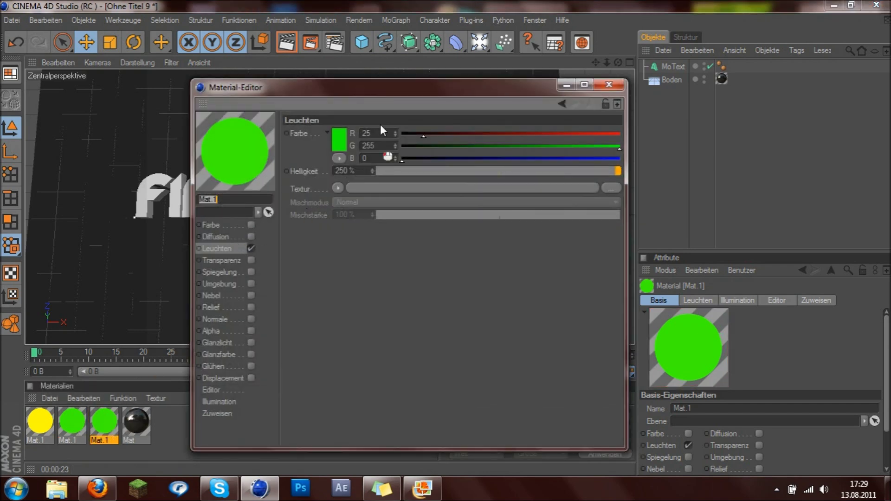
{"action": "left_click", "coordinate": [337, 142]}
{"action": "left_click", "coordinate": [372, 92]}
{"action": "left_click_drag", "start_coordinate": [372, 92], "coordinate": [386, 91]}
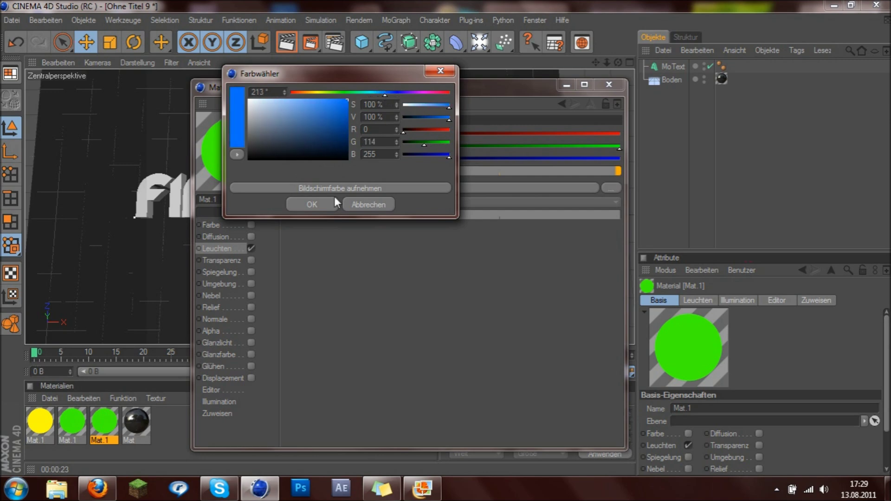
{"action": "left_click", "coordinate": [321, 203]}
{"action": "left_click", "coordinate": [609, 84]}
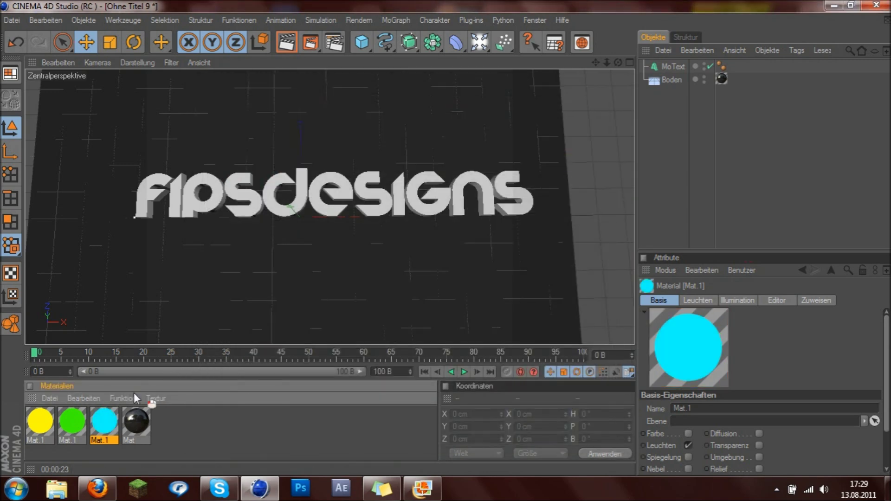
- Duplicate again and set this copy's glow to magenta (RGB 242/0/255)
{"action": "left_click_drag", "start_coordinate": [134, 392], "coordinate": [136, 422], "text": "ctrl"}
{"action": "double_click", "coordinate": [136, 422]}
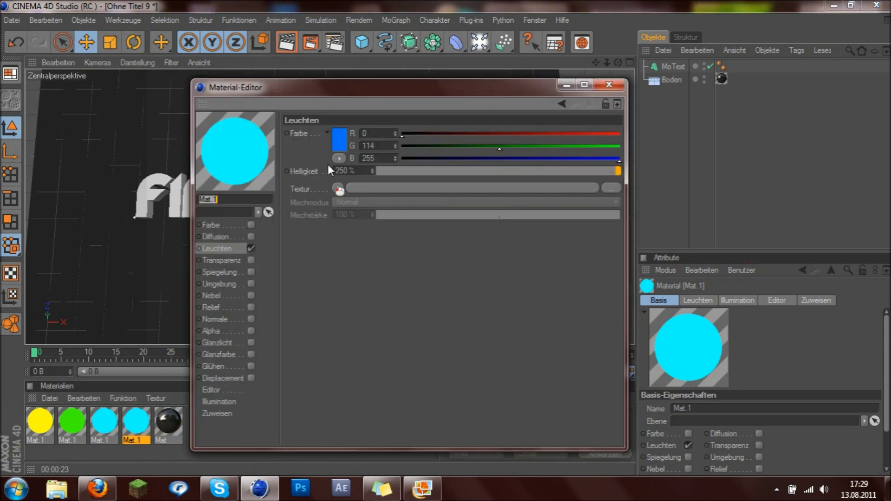
{"action": "left_click", "coordinate": [339, 139]}
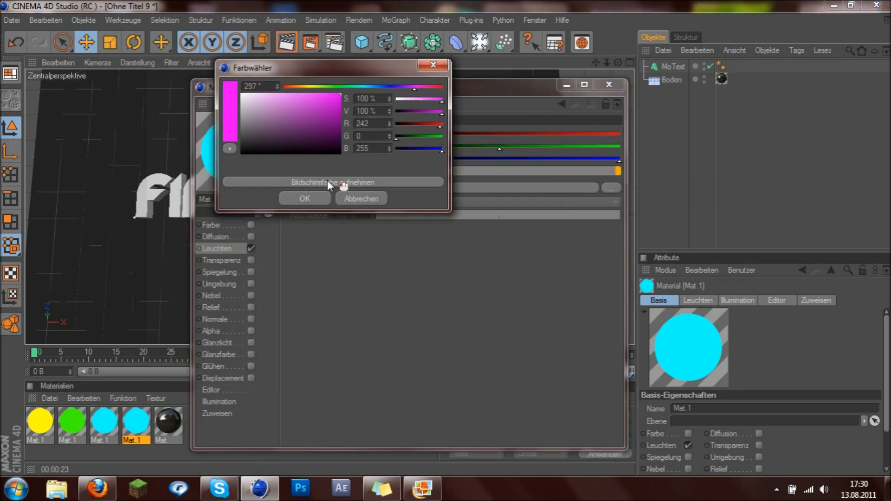
{"action": "left_click", "coordinate": [316, 197]}
{"action": "left_click", "coordinate": [604, 92]}
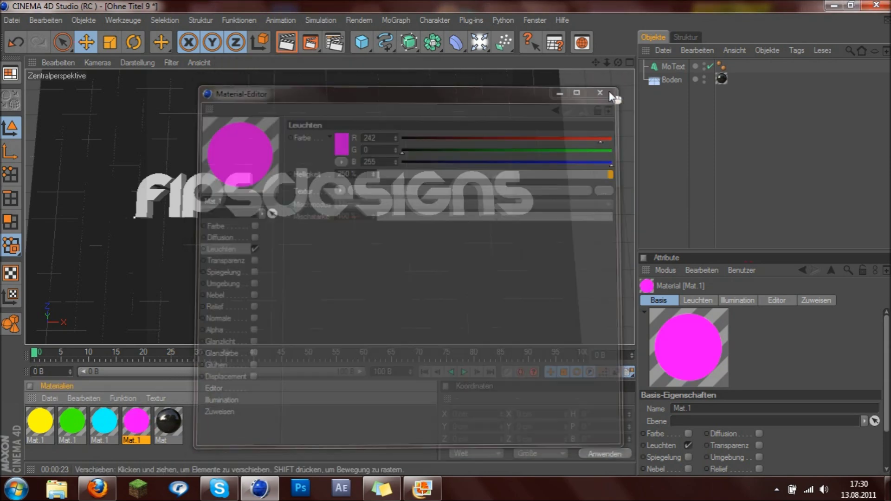
- Remove the magenta material from the text, leaving it white again
{"action": "left_click", "coordinate": [680, 65]}
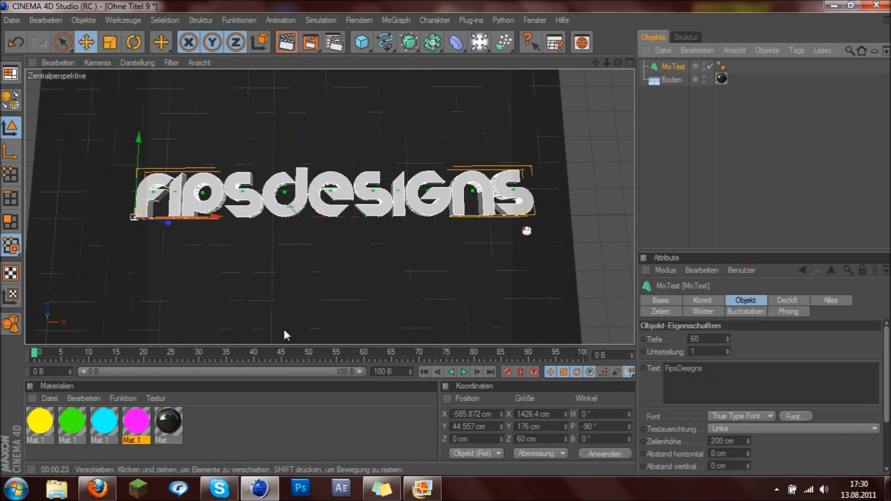
{"action": "left_click", "coordinate": [190, 434]}
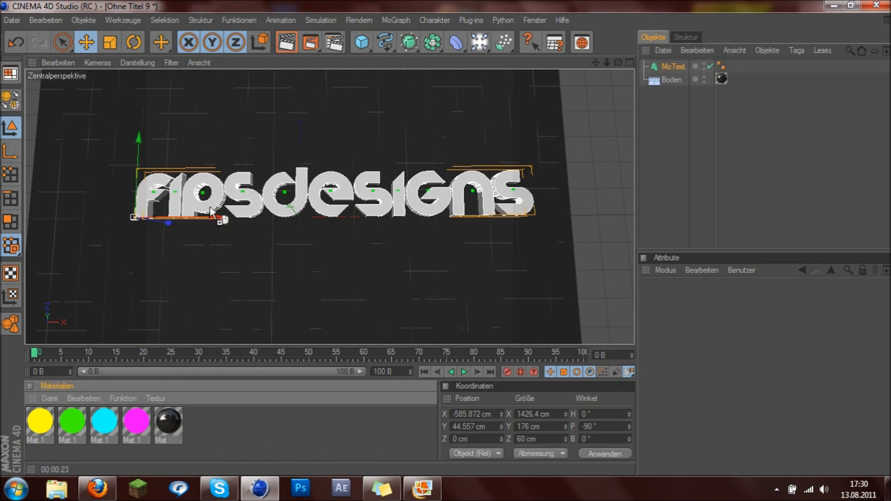
{"action": "left_click_drag", "start_coordinate": [211, 212], "coordinate": [213, 214]}
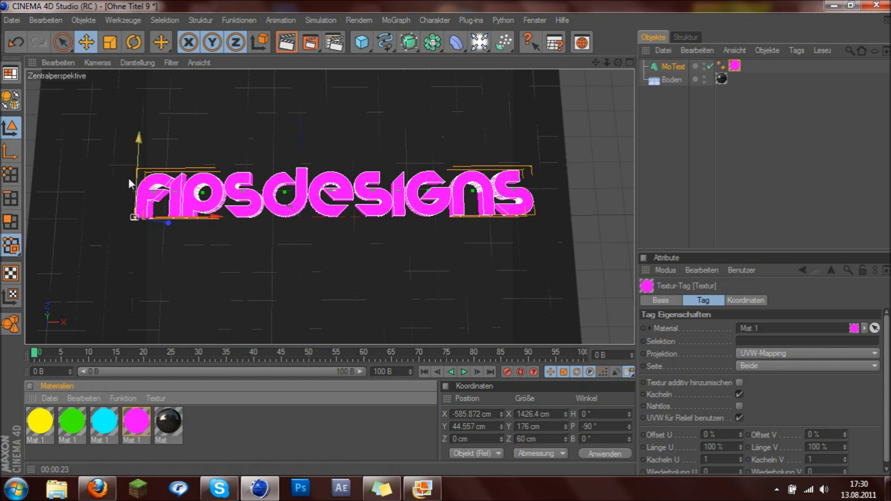
{"action": "scroll", "coordinate": [367, 246], "scroll_direction": "down", "scroll_amount": 1}
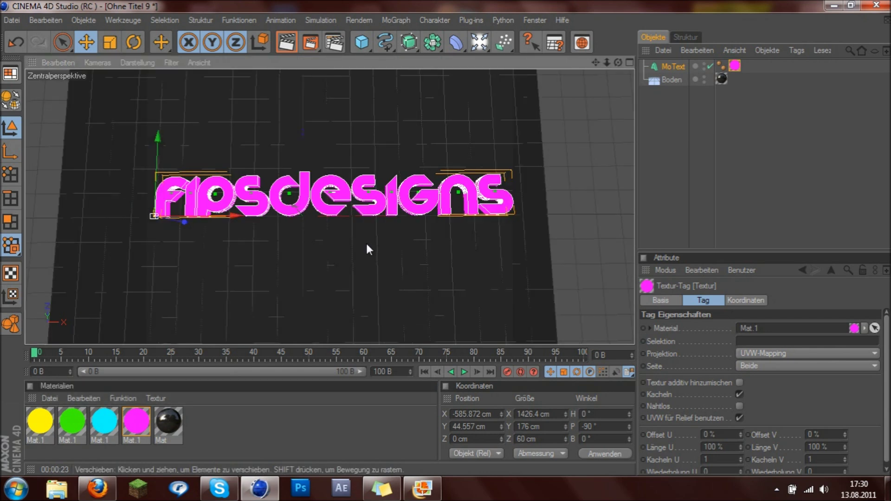
{"action": "left_click_drag", "start_coordinate": [735, 65], "coordinate": [705, 158]}
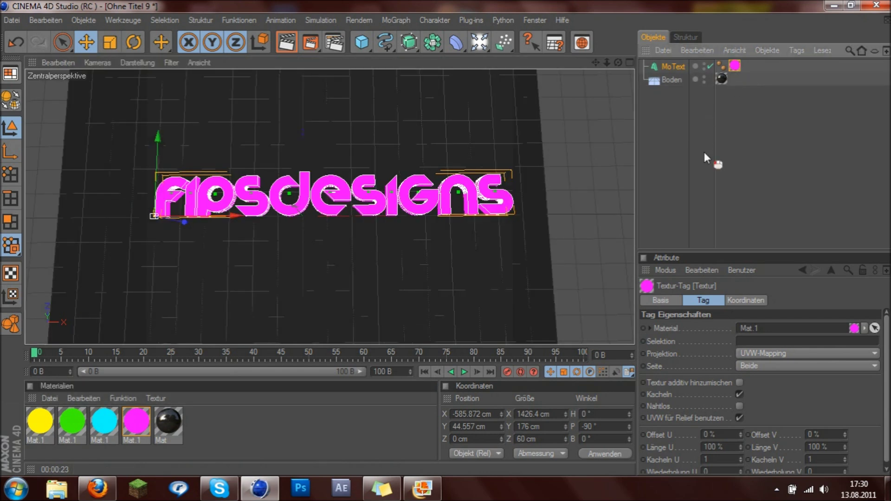
{"action": "key", "text": "Delete"}
- Convert MoText to editable objects and inspect the FipsDesigns letter hierarchy
{"action": "left_click", "coordinate": [678, 64]}
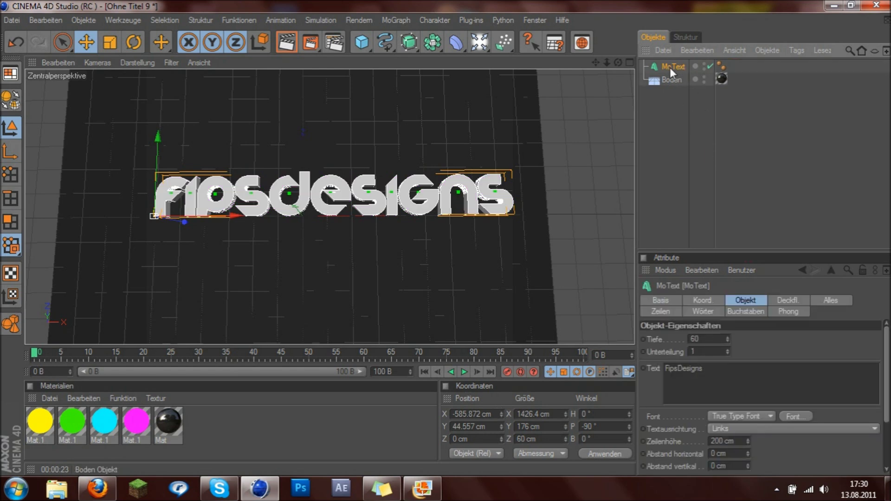
{"action": "left_click_drag", "start_coordinate": [670, 67], "coordinate": [671, 93]}
{"action": "key", "text": "c"}
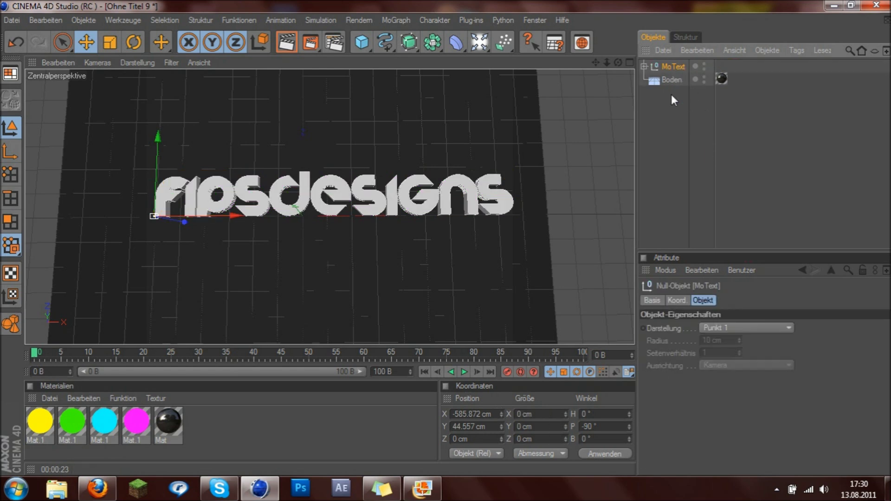
{"action": "left_click", "coordinate": [644, 67]}
{"action": "left_click", "coordinate": [659, 93]}
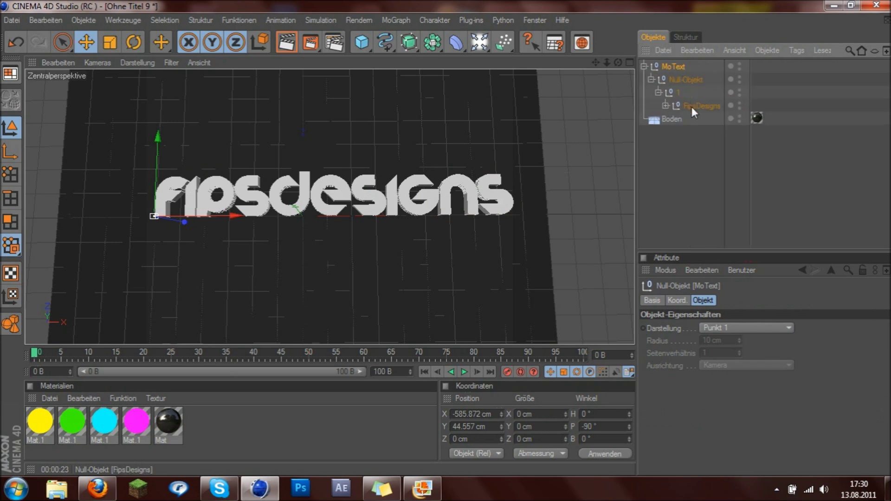
{"action": "left_click", "coordinate": [666, 106]}
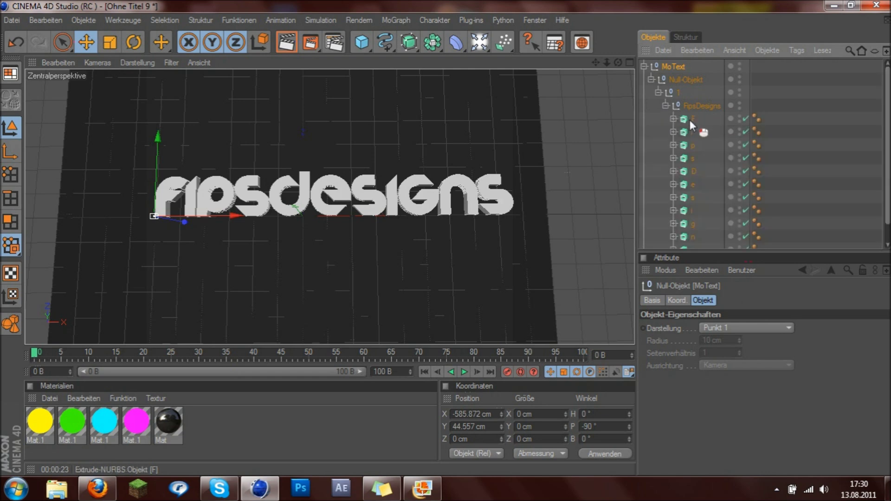
{"action": "scroll", "coordinate": [689, 205], "scroll_direction": "down", "scroll_amount": 2}
{"action": "left_click_drag", "start_coordinate": [689, 229], "coordinate": [691, 143]}
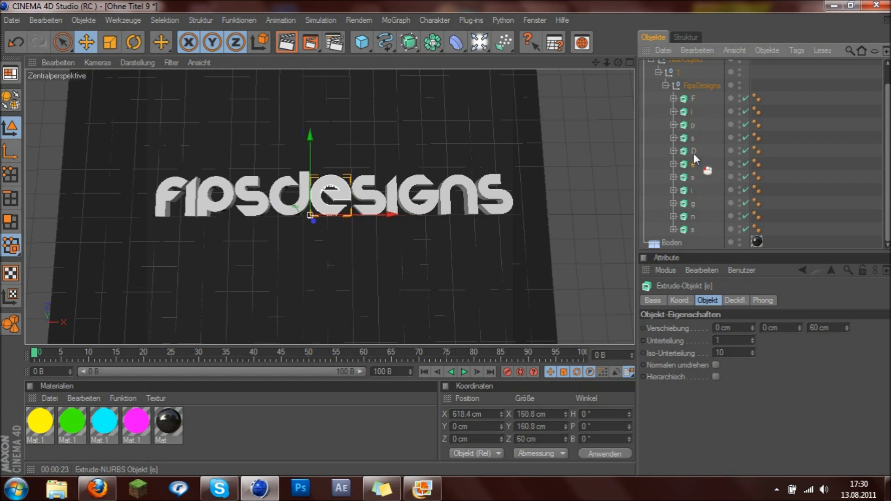
{"action": "left_click_drag", "start_coordinate": [692, 122], "coordinate": [668, 88]}
{"action": "left_click", "coordinate": [666, 86]}
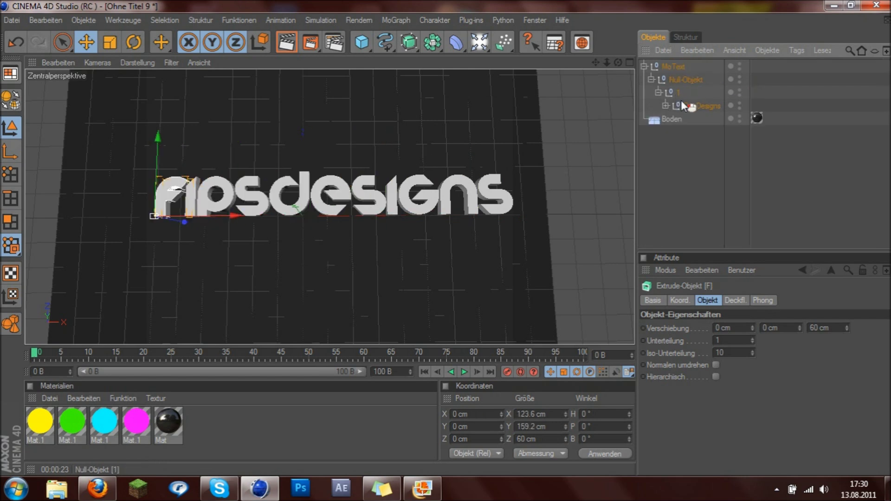
- Move FipsDesigns to the top level and delete the leftover MoText null
{"action": "left_click_drag", "start_coordinate": [692, 135], "coordinate": [684, 149]}
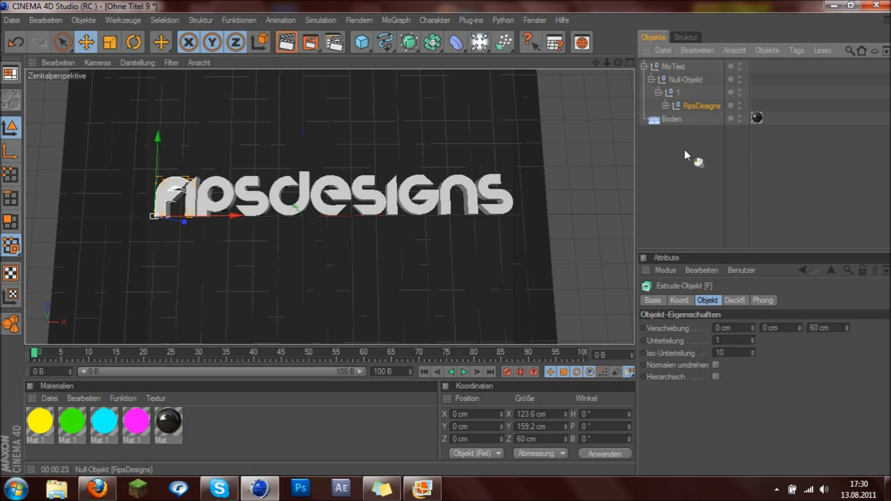
{"action": "left_click_drag", "start_coordinate": [676, 68], "coordinate": [683, 85]}
{"action": "key", "text": "Delete"}
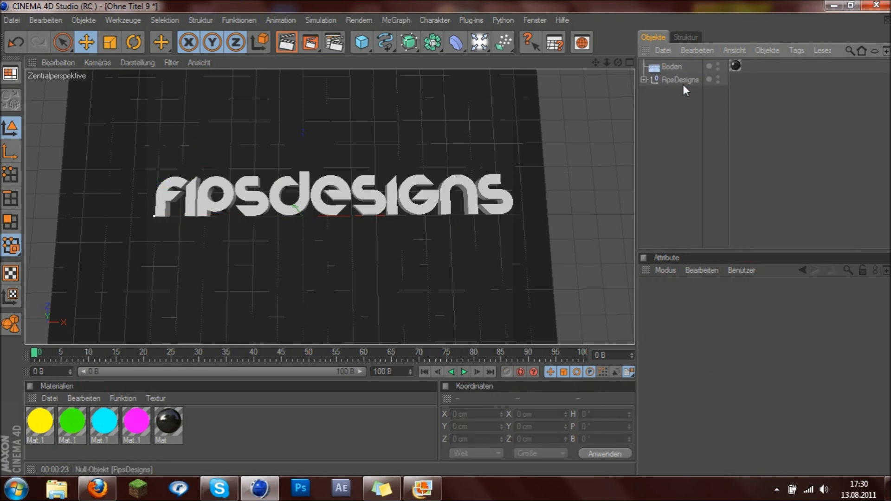
{"action": "left_click", "coordinate": [675, 81]}
- Apply yellow, green, cyan, magenta and yellow to the letters F, i, p, s, D
{"action": "left_click", "coordinate": [644, 80]}
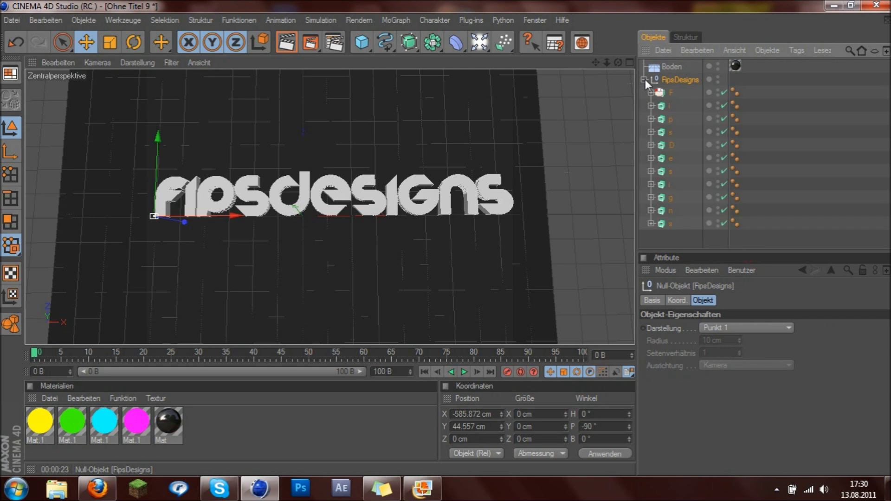
{"action": "left_click", "coordinate": [241, 422]}
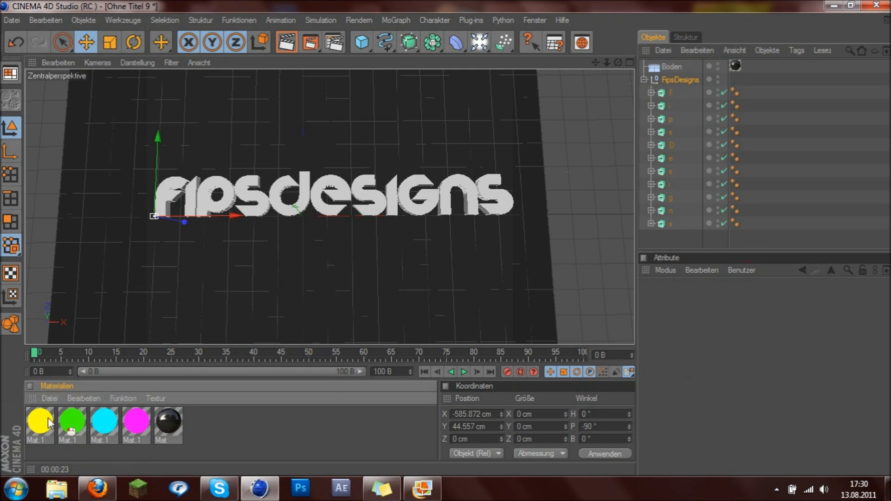
{"action": "left_click_drag", "start_coordinate": [50, 418], "coordinate": [673, 92]}
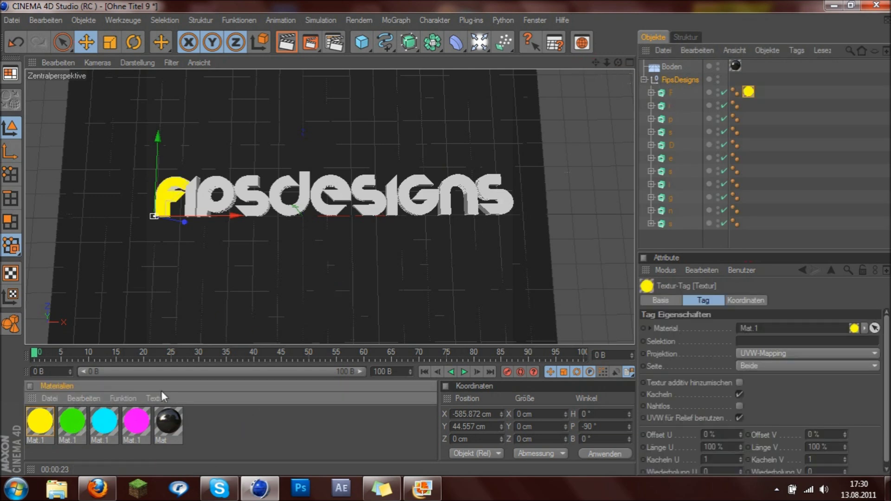
{"action": "left_click_drag", "start_coordinate": [71, 420], "coordinate": [670, 106]}
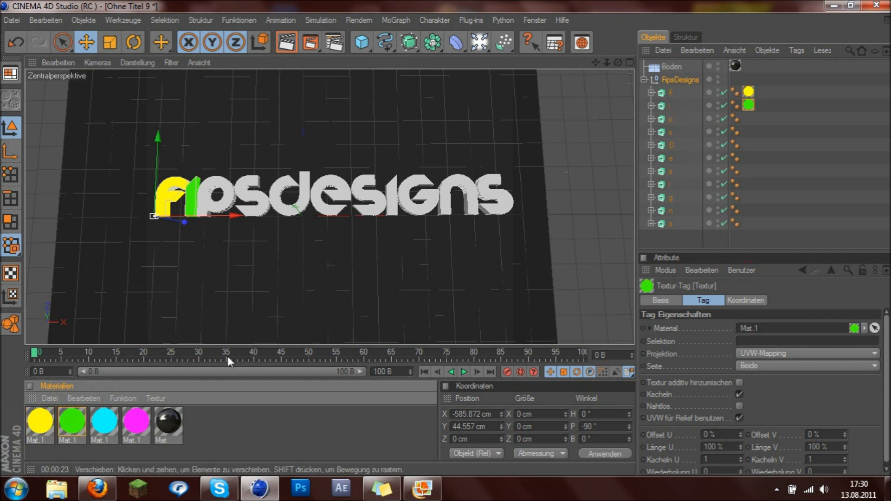
{"action": "left_click_drag", "start_coordinate": [104, 421], "coordinate": [673, 119]}
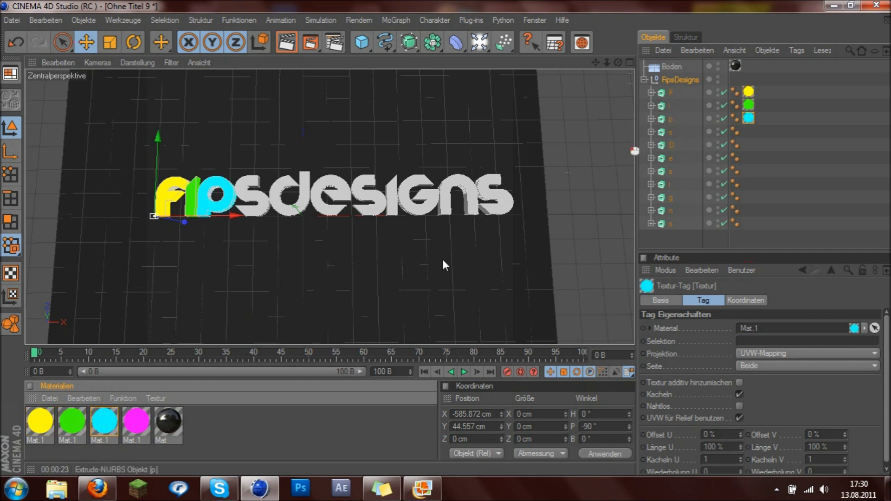
{"action": "left_click_drag", "start_coordinate": [133, 427], "coordinate": [685, 133]}
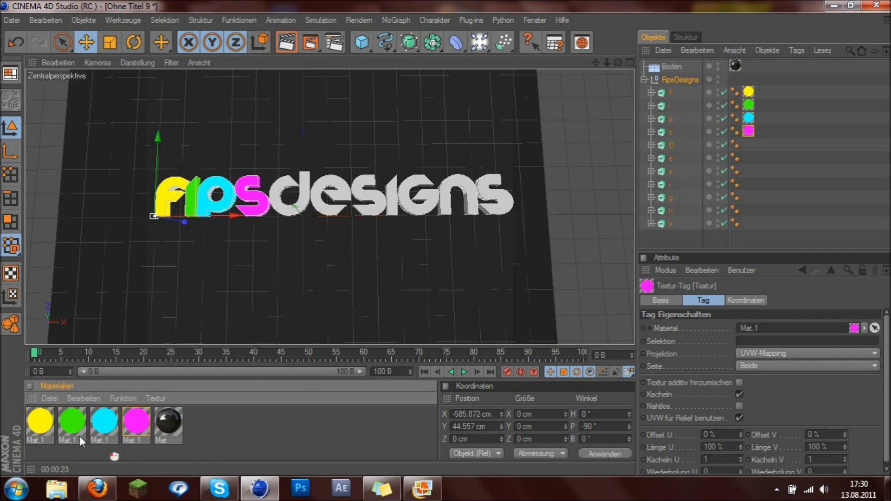
{"action": "left_click_drag", "start_coordinate": [40, 420], "coordinate": [671, 145]}
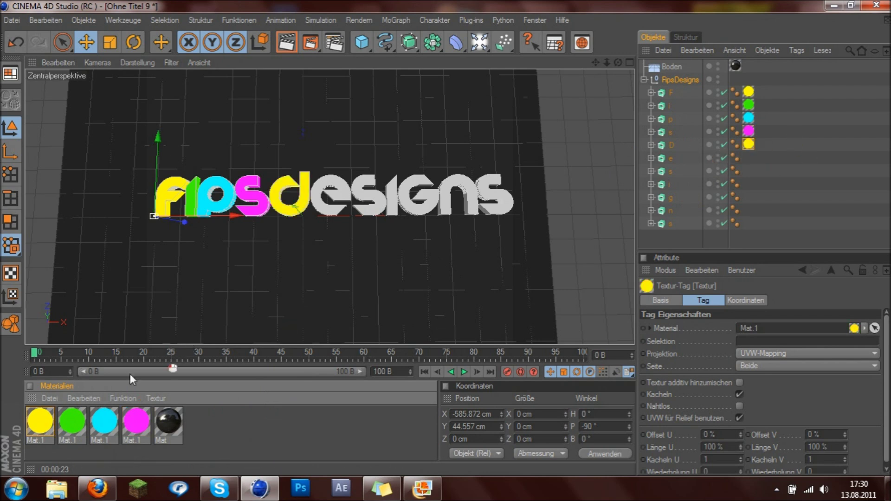
- Continue the cycle with green, cyan, magenta, yellow, green on e, s, i, g, n
{"action": "left_click_drag", "start_coordinate": [63, 421], "coordinate": [678, 158]}
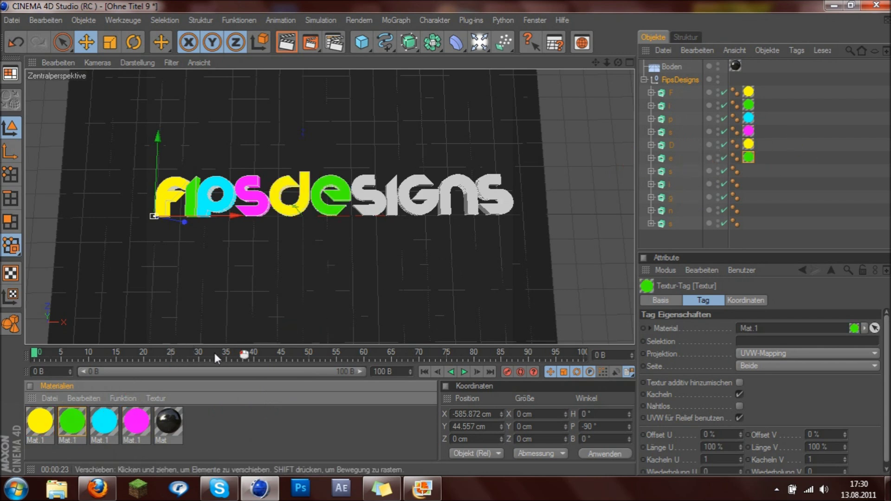
{"action": "left_click_drag", "start_coordinate": [105, 424], "coordinate": [674, 171]}
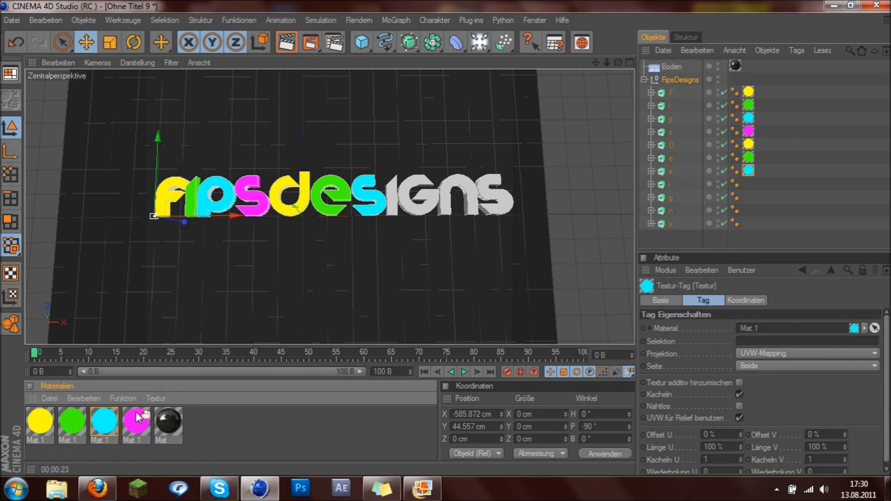
{"action": "left_click_drag", "start_coordinate": [221, 365], "coordinate": [675, 184]}
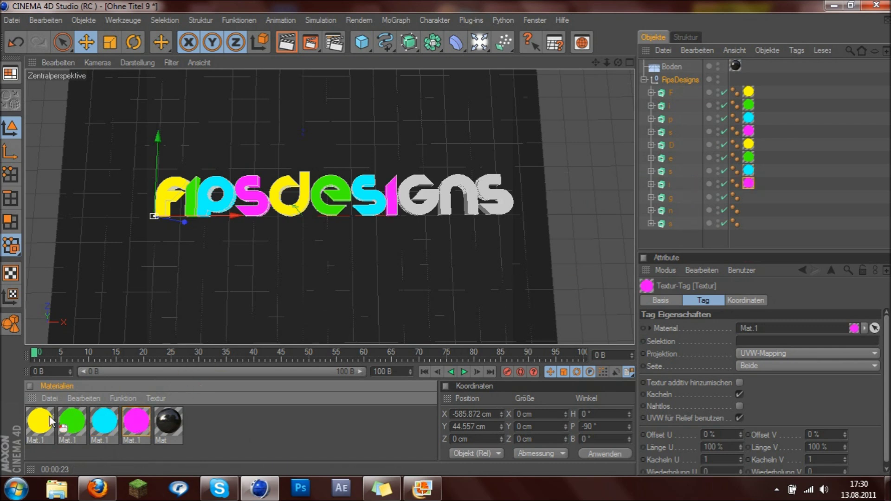
{"action": "left_click_drag", "start_coordinate": [715, 215], "coordinate": [687, 200]}
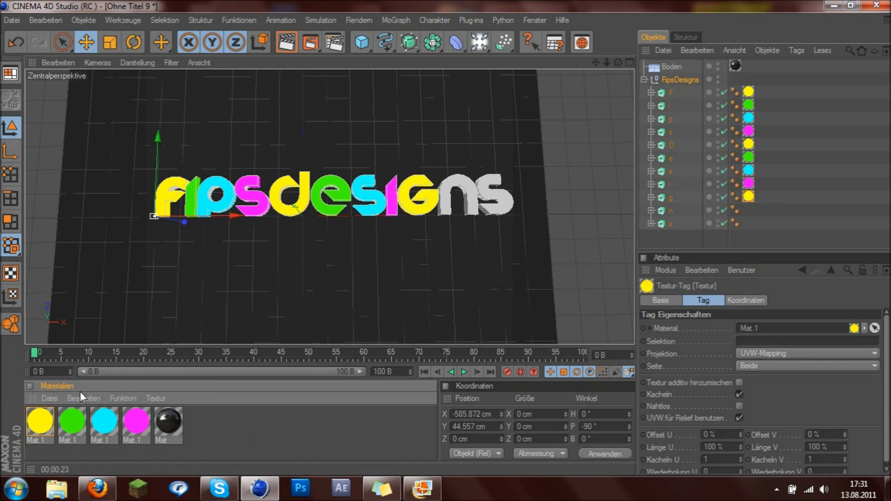
{"action": "left_click_drag", "start_coordinate": [77, 421], "coordinate": [673, 211]}
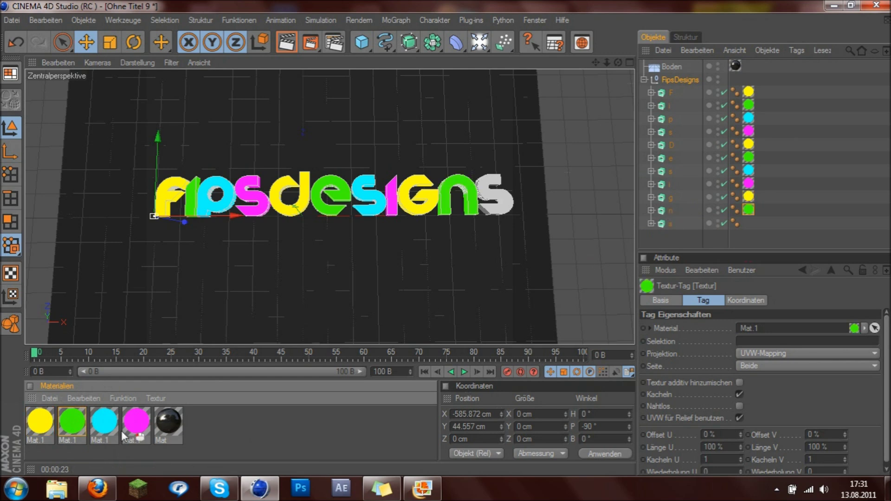
{"action": "mouse_move", "coordinate": [91, 420]}
{"action": "left_mouse_down"}
{"action": "mouse_move", "coordinate": [643, 217]}
{"action": "mouse_move", "coordinate": [668, 224]}
{"action": "left_mouse_up"}
{"action": "left_click", "coordinate": [684, 238]}
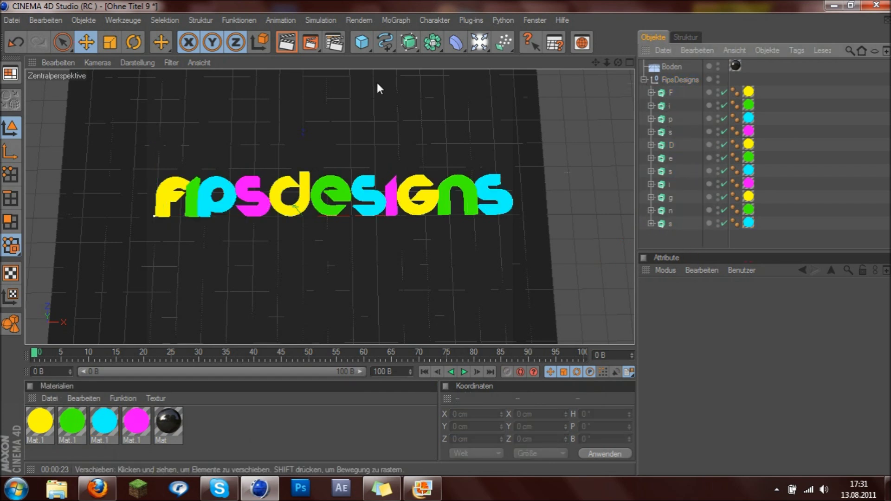
- Render a test preview and compare it with the finished glow image in Fotogalerie
{"action": "left_click", "coordinate": [287, 42]}
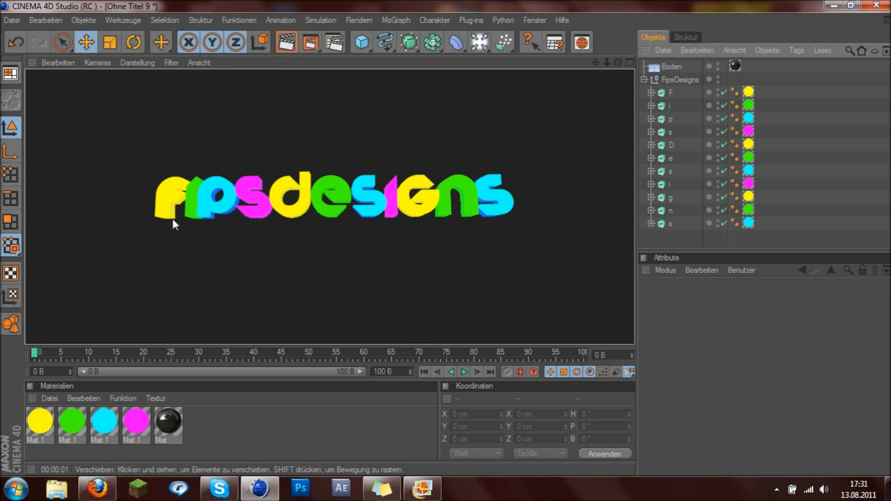
{"action": "left_click", "coordinate": [422, 487]}
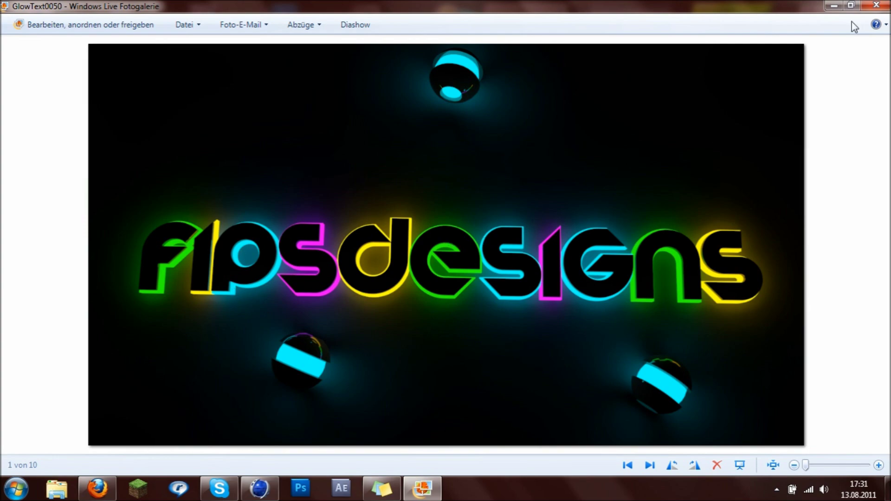
{"action": "left_click", "coordinate": [834, 6]}
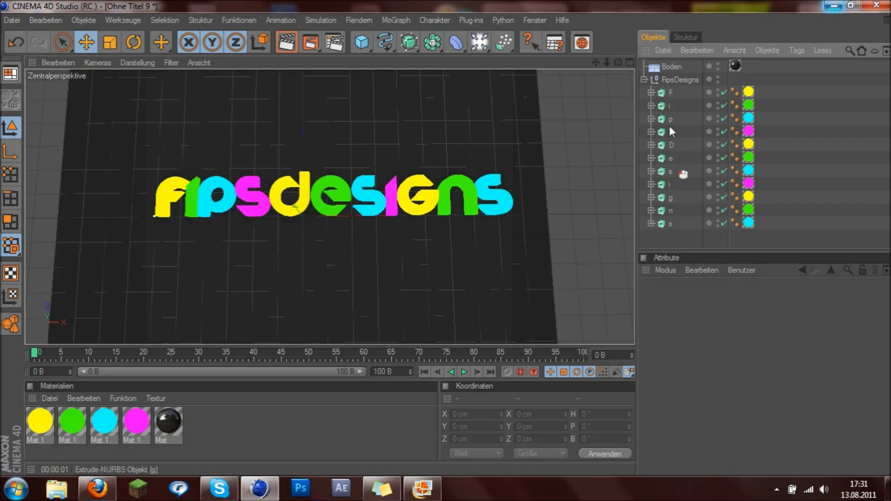
- Add Global Illumination to the render effects and start a viewport render
{"action": "left_click", "coordinate": [644, 80]}
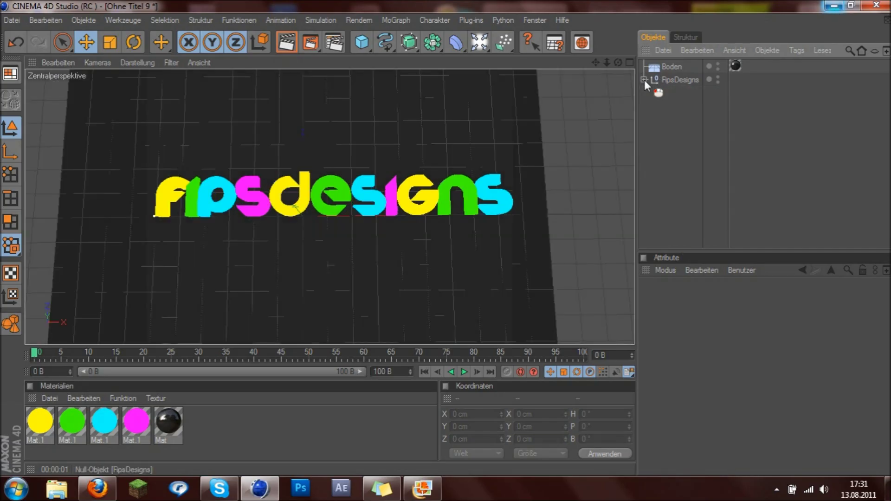
{"action": "left_click", "coordinate": [335, 43]}
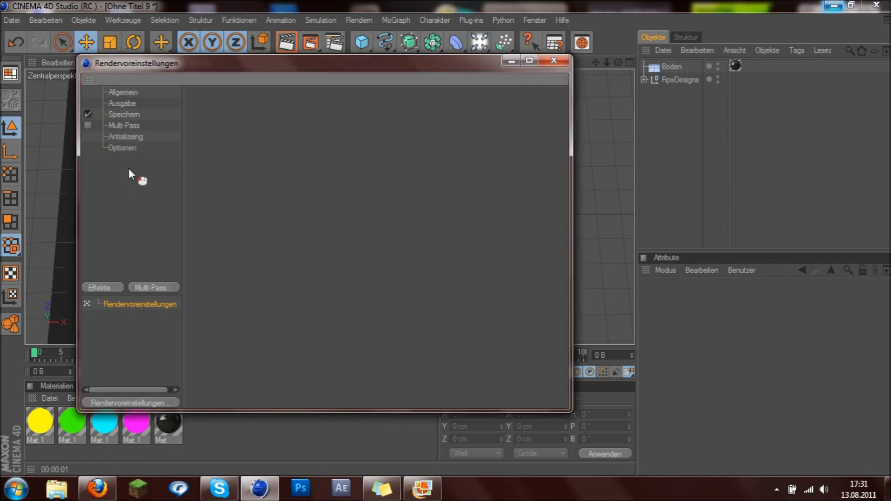
{"action": "right_click", "coordinate": [128, 169]}
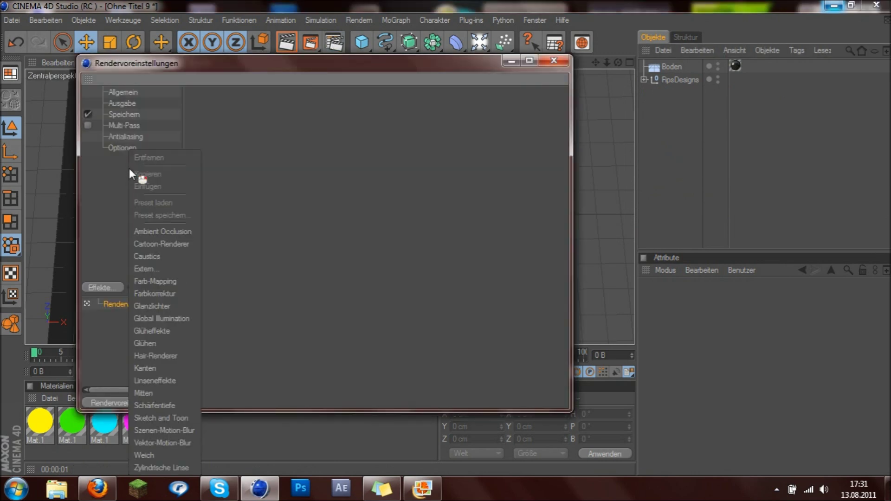
{"action": "left_click", "coordinate": [167, 320]}
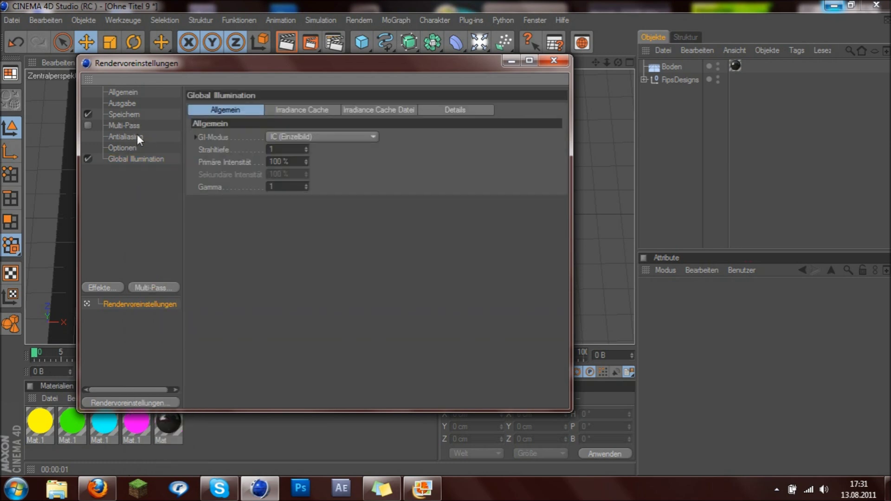
{"action": "left_click", "coordinate": [550, 63]}
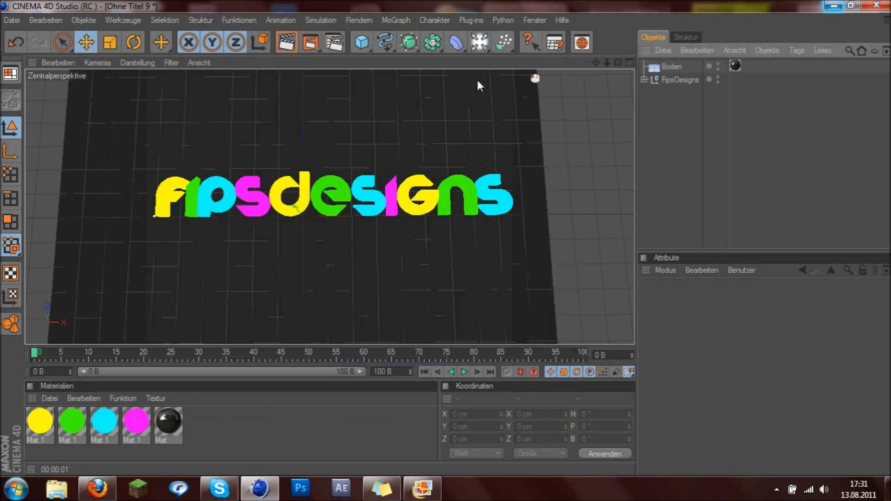
{"action": "left_click", "coordinate": [287, 47]}
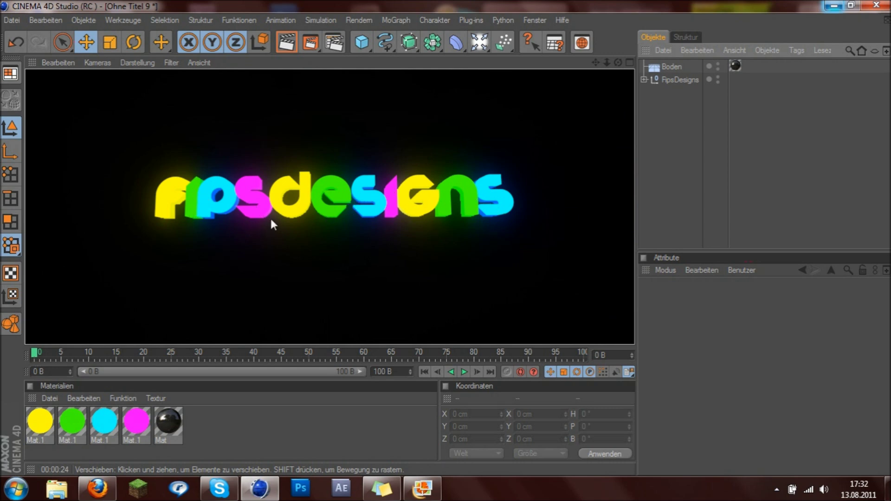
- Bring up the finished GlowText0050 reference render in Windows Live Fotogalerie
{"action": "left_click", "coordinate": [433, 484]}
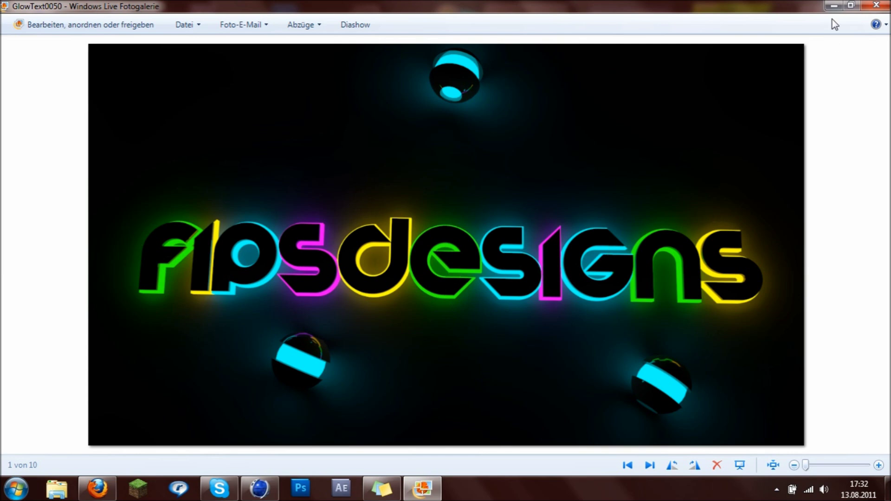
- Minimize the Fotogalerie reference and select the FipsDesigns group in CINEMA 4D
{"action": "left_click", "coordinate": [834, 5]}
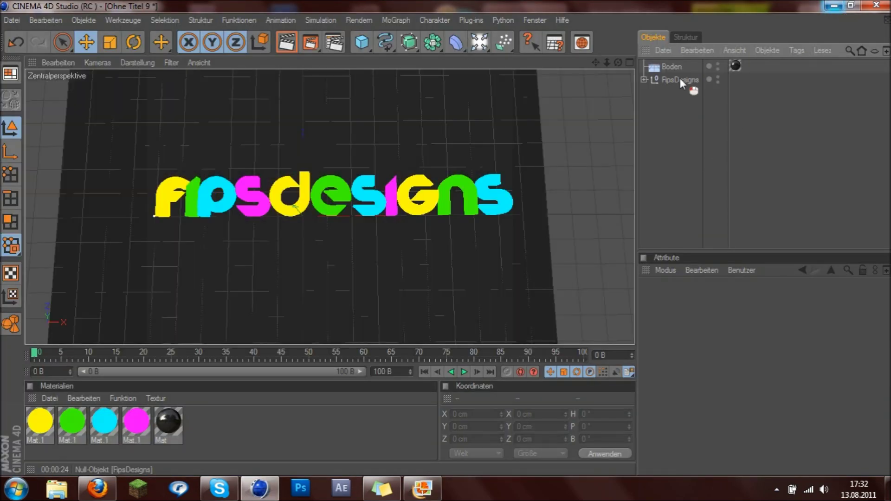
{"action": "left_click", "coordinate": [680, 79]}
{"action": "left_click", "coordinate": [644, 81]}
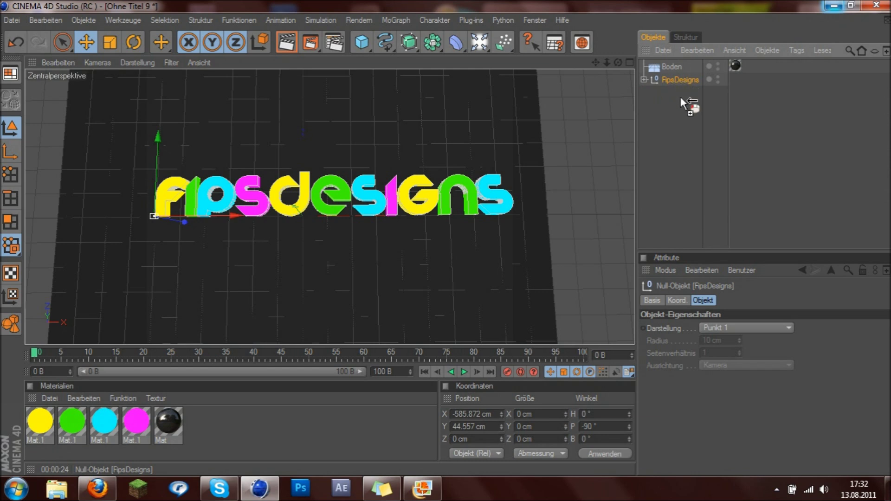
- Ctrl-drag FipsDesigns into a FipsDesigns.1 copy, expand it, and recheck the reference render
{"action": "left_click_drag", "start_coordinate": [681, 79], "coordinate": [681, 99], "text": "ctrl"}
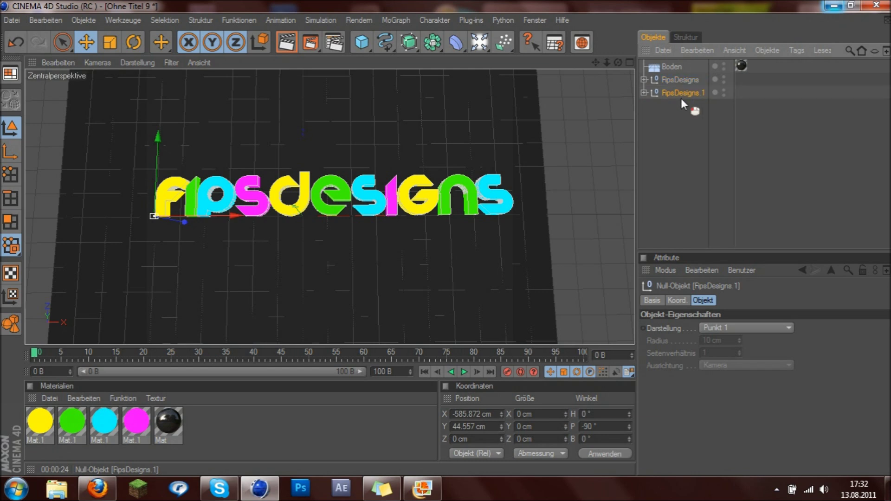
{"action": "left_click", "coordinate": [644, 93]}
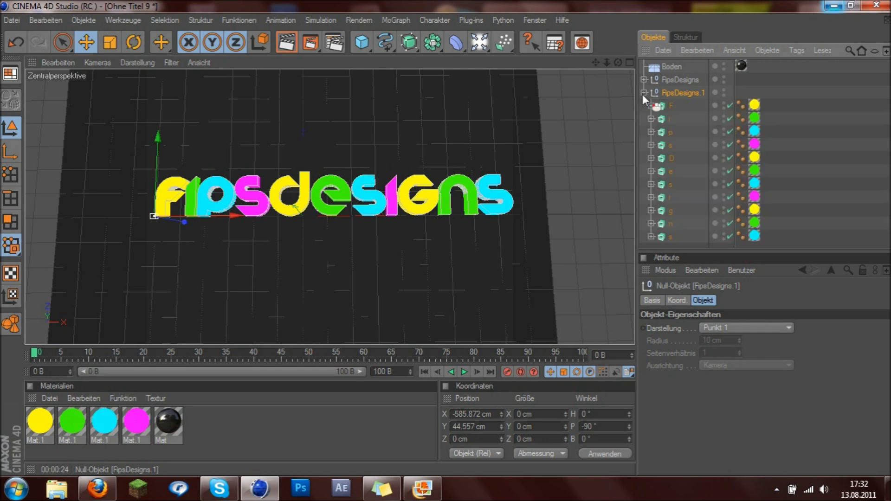
{"action": "left_click", "coordinate": [669, 244]}
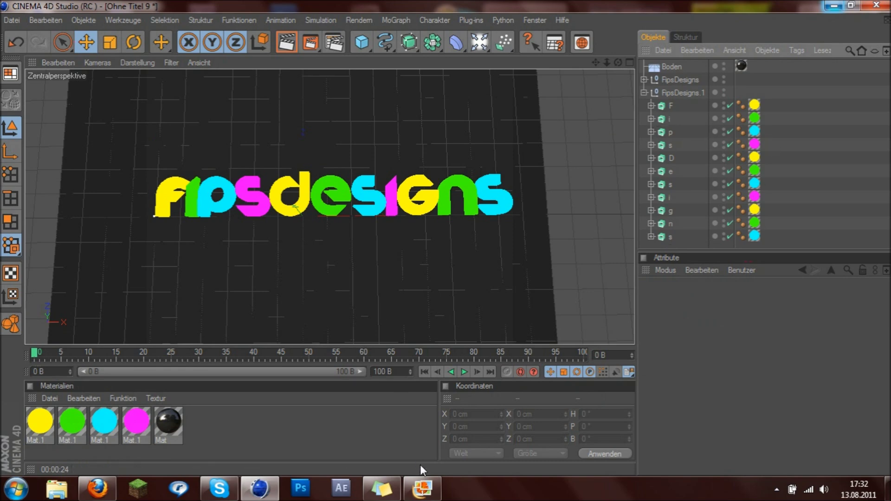
{"action": "left_click", "coordinate": [423, 491]}
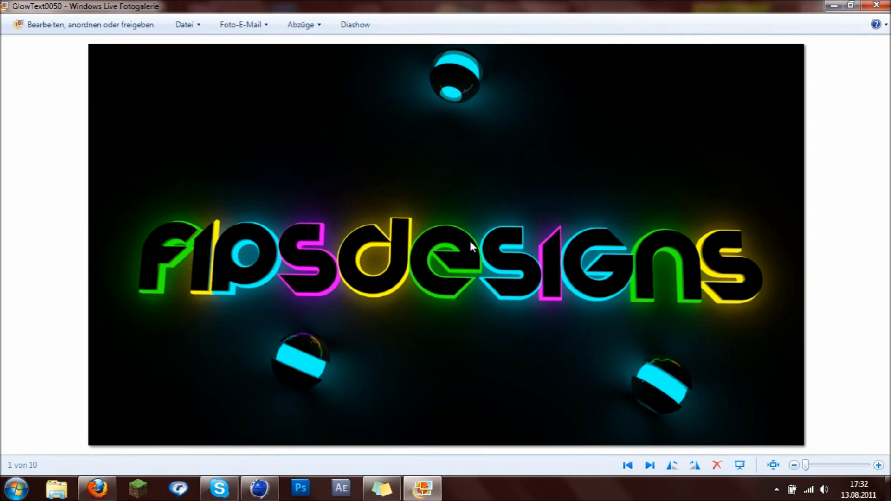
{"action": "left_click", "coordinate": [432, 487]}
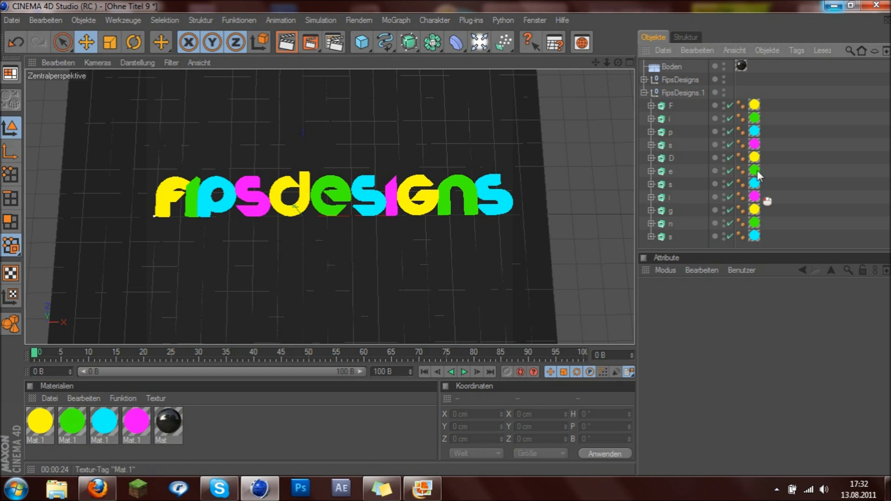
- Delete the copied letters' colour tags and create a new material Mat.2
{"action": "mouse_move", "coordinate": [781, 91]}
{"action": "left_mouse_down"}
{"action": "mouse_move", "coordinate": [744, 204]}
{"action": "mouse_move", "coordinate": [745, 260]}
{"action": "left_mouse_up"}
{"action": "key", "text": "Delete"}
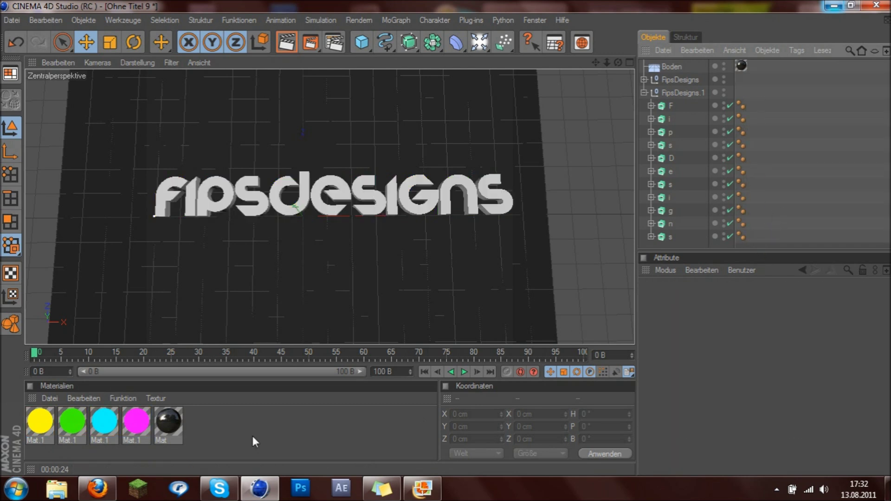
{"action": "left_click", "coordinate": [252, 435]}
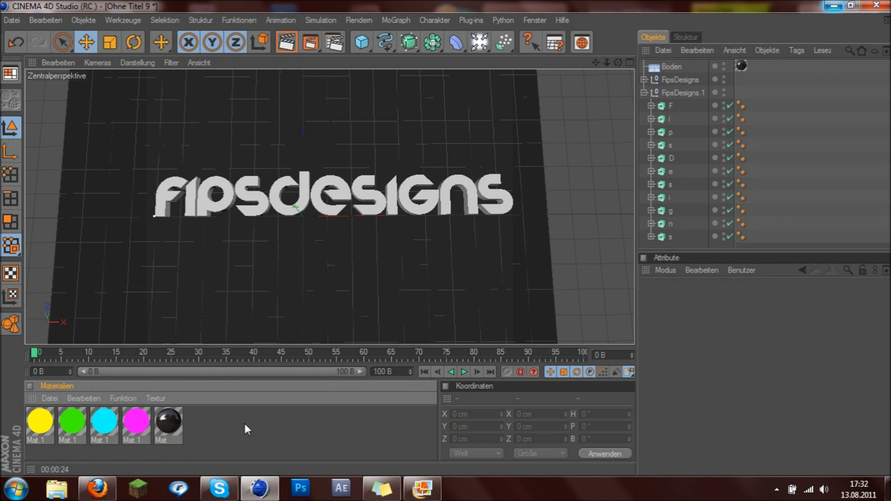
{"action": "double_click", "coordinate": [245, 430]}
{"action": "double_click", "coordinate": [37, 415]}
- Make Mat.2 black with Glanzlicht off and 15% Spiegelung
{"action": "left_click", "coordinate": [226, 224]}
{"action": "left_click", "coordinate": [339, 141]}
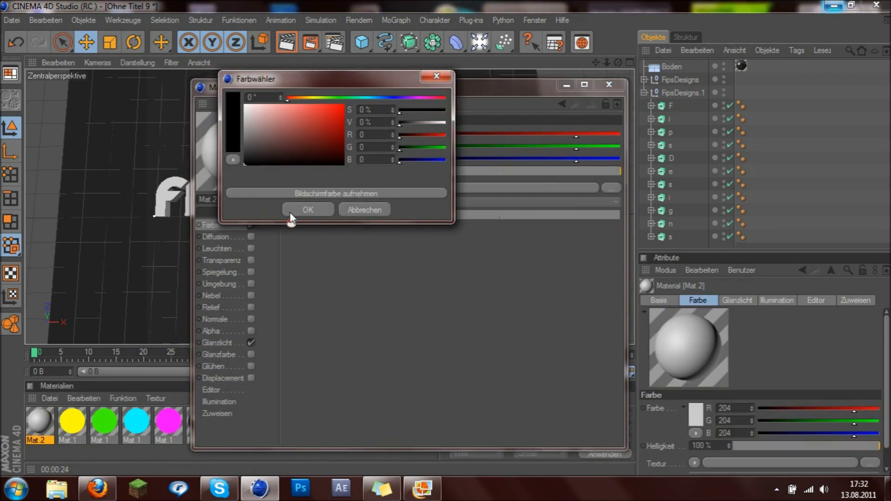
{"action": "left_click", "coordinate": [299, 210]}
{"action": "left_click", "coordinate": [251, 342]}
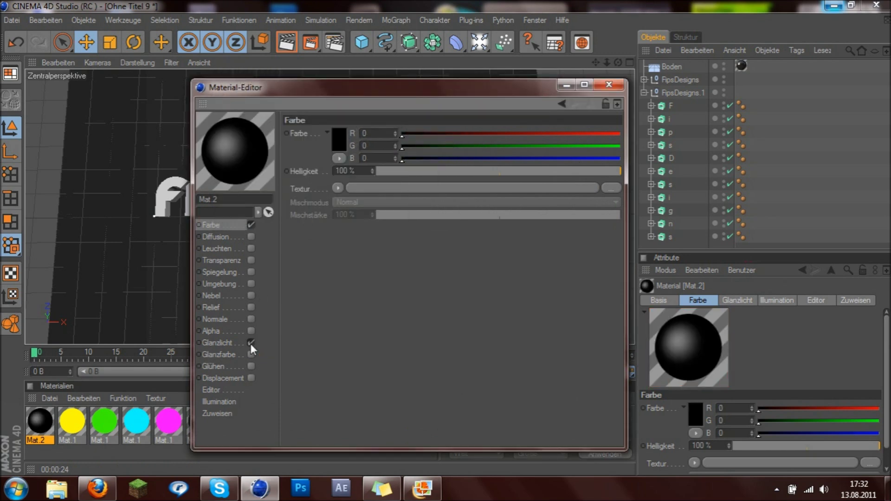
{"action": "left_click", "coordinate": [251, 272]}
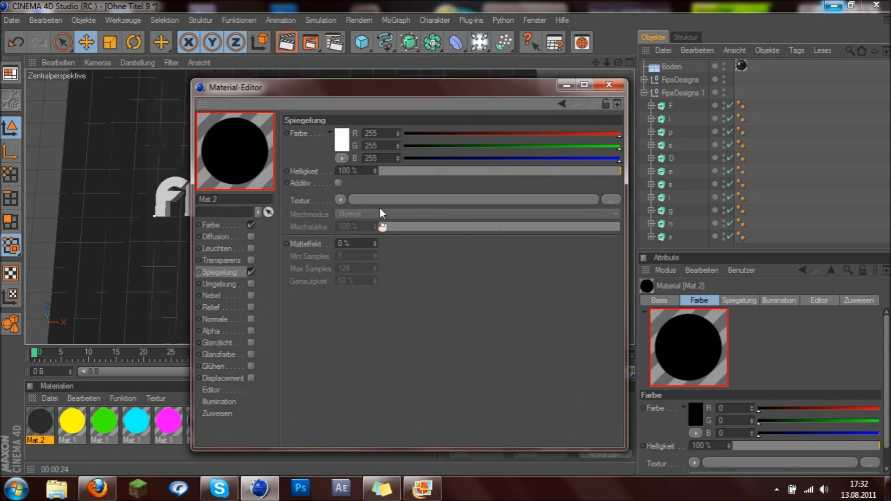
{"action": "left_click", "coordinate": [399, 172]}
{"action": "left_click_drag", "start_coordinate": [400, 172], "coordinate": [417, 173]}
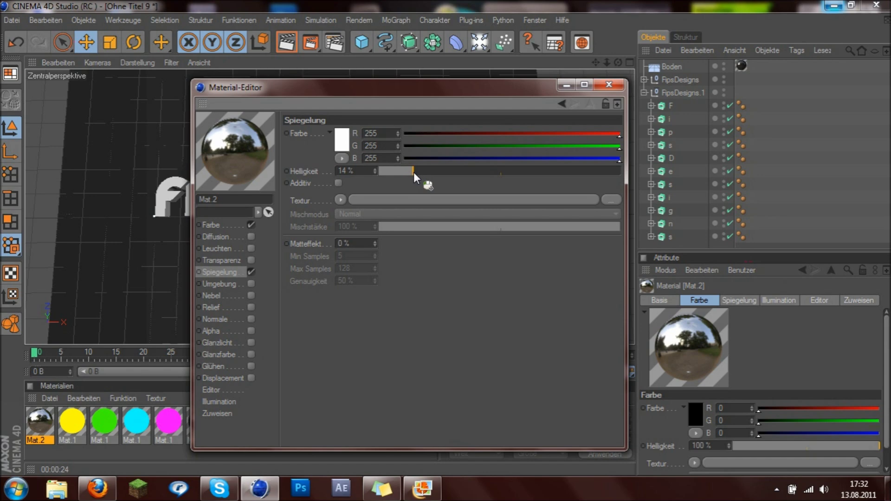
- Apply Mat.2 to the FipsDesigns.1 group
{"action": "left_click", "coordinate": [606, 85]}
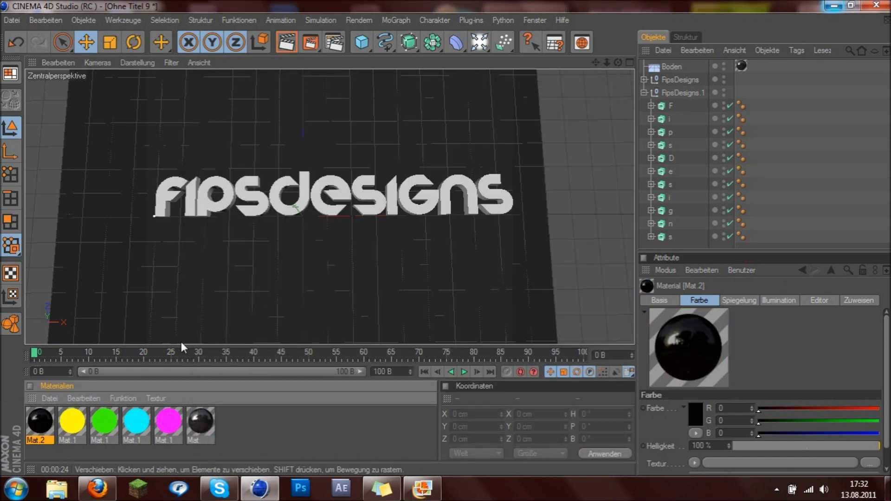
{"action": "left_click_drag", "start_coordinate": [46, 420], "coordinate": [676, 92]}
{"action": "left_click", "coordinate": [644, 93]}
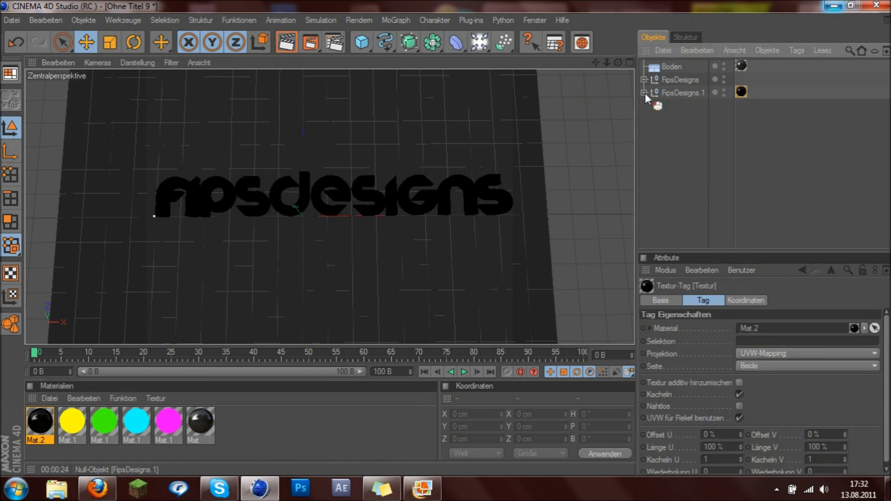
{"action": "left_click", "coordinate": [681, 137]}
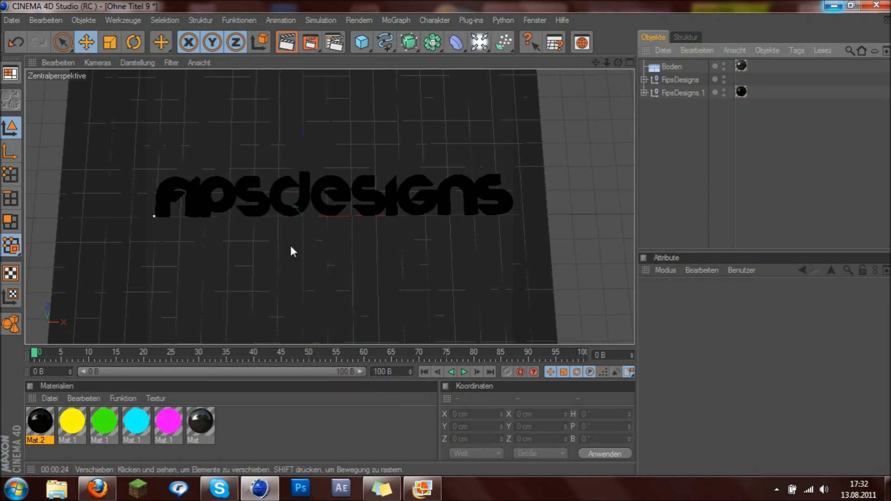
{"action": "left_click", "coordinate": [644, 79]}
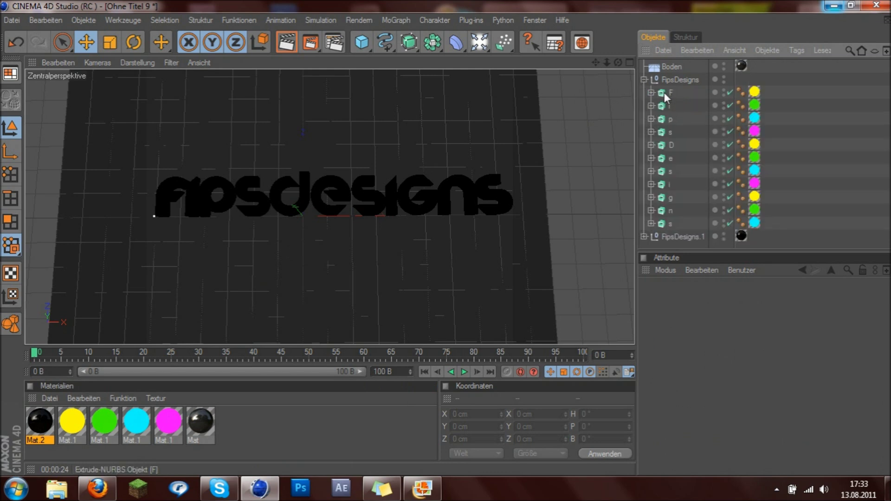
- Set Start and Ende caps of all eleven FipsDesigns letters to Deckflächen und Rundung
{"action": "left_click", "coordinate": [664, 93]}
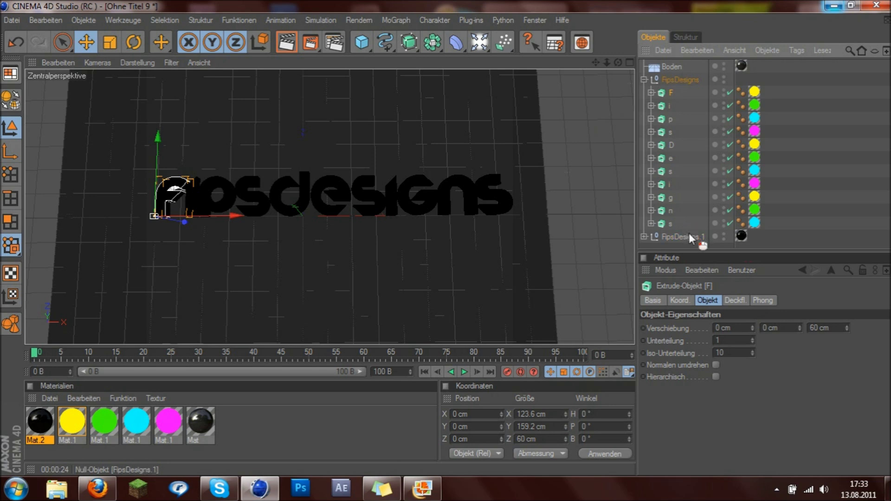
{"action": "left_click_drag", "start_coordinate": [688, 234], "coordinate": [665, 113]}
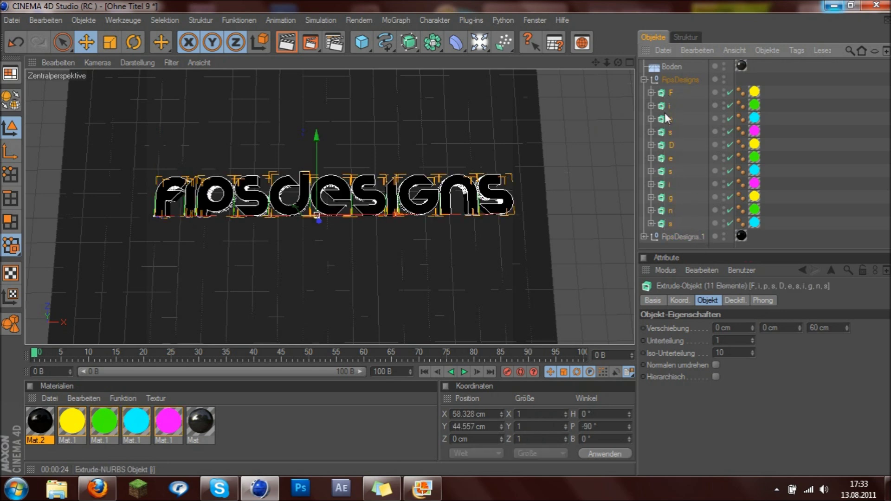
{"action": "left_click", "coordinate": [740, 302]}
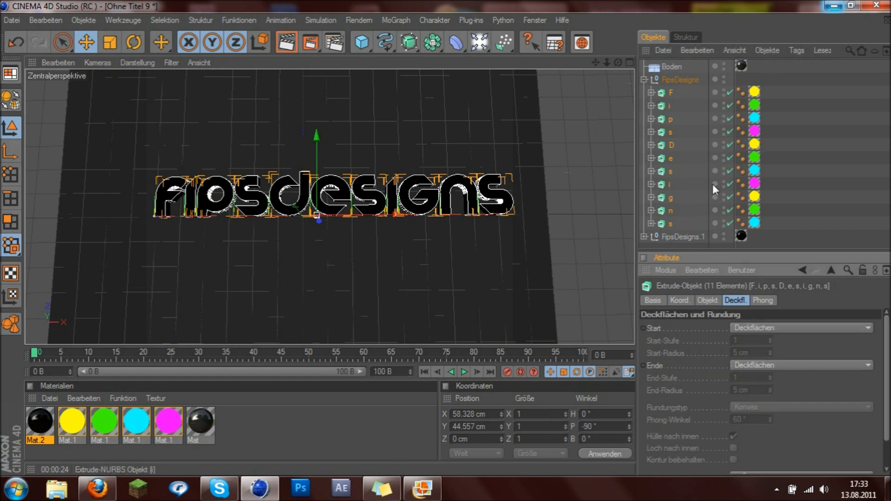
{"action": "left_click", "coordinate": [752, 327]}
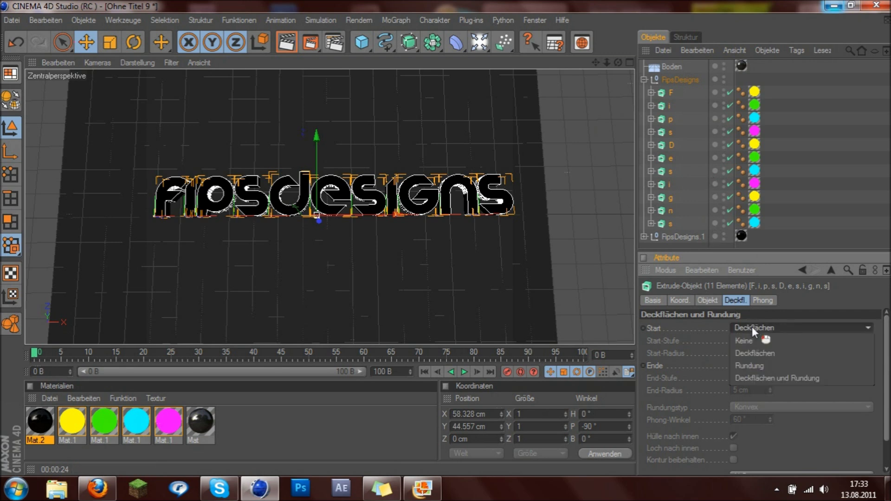
{"action": "left_click", "coordinate": [759, 377]}
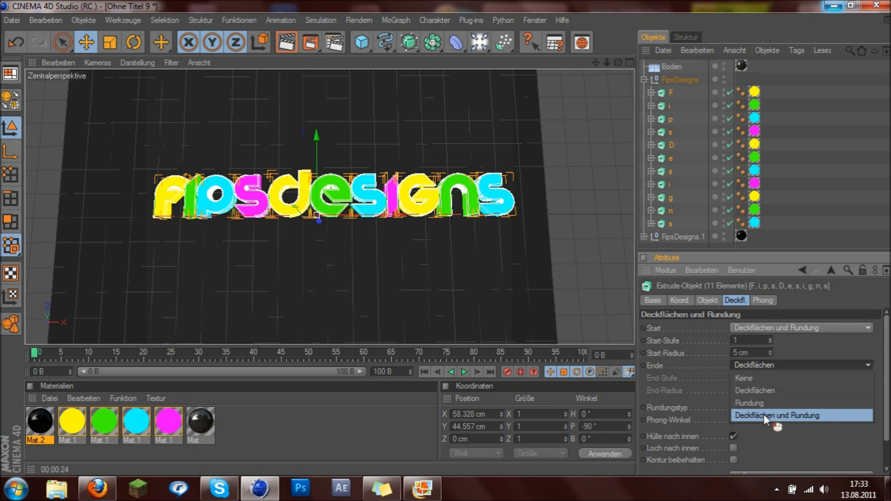
{"action": "left_click", "coordinate": [763, 415]}
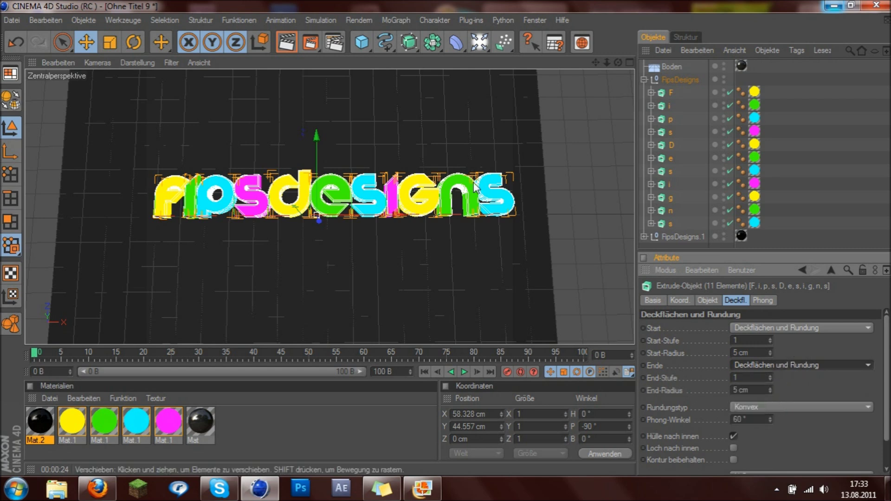
{"action": "left_click", "coordinate": [643, 80]}
{"action": "left_click", "coordinate": [675, 122]}
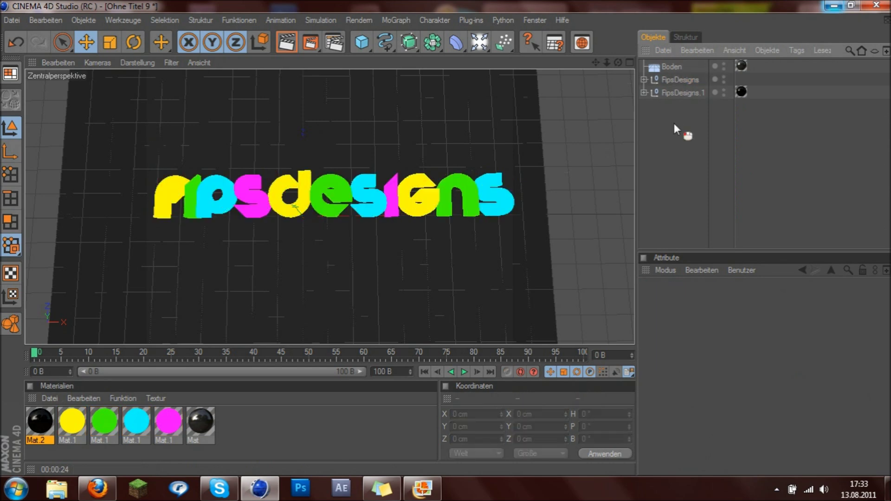
{"action": "left_click", "coordinate": [668, 81]}
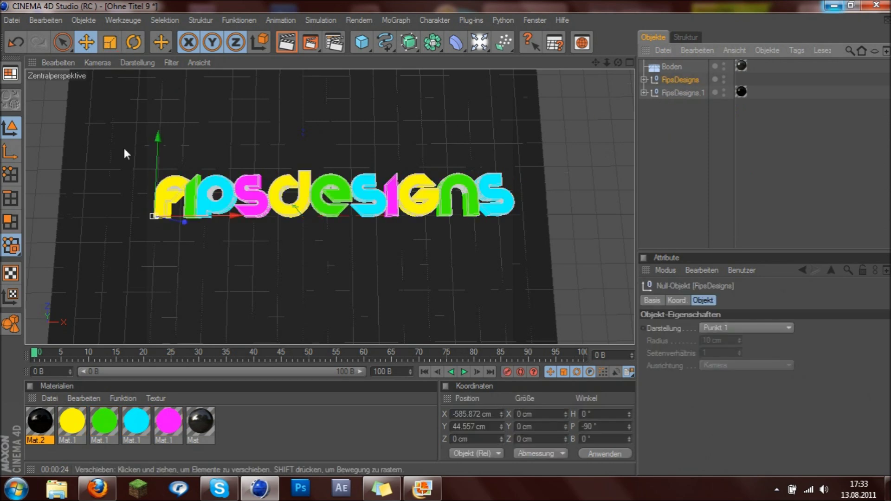
- Move the coloured FipsDesigns group down to Y 29.332 cm, then compare with GlowText0050
{"action": "left_click_drag", "start_coordinate": [618, 62], "coordinate": [309, 199]}
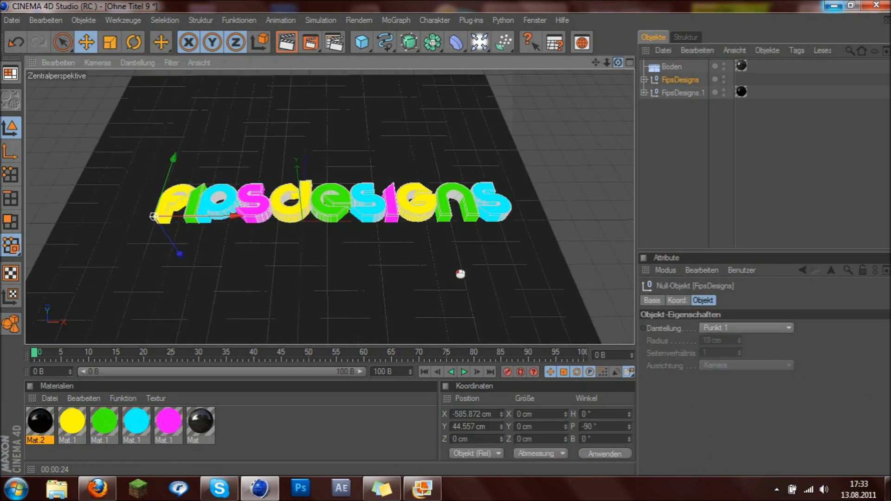
{"action": "left_click_drag", "start_coordinate": [182, 266], "coordinate": [461, 251]}
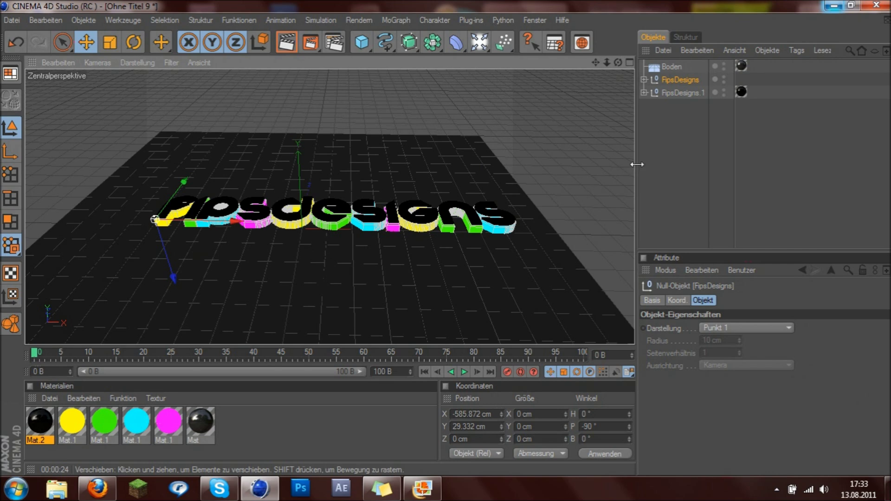
{"action": "left_click", "coordinate": [655, 162]}
{"action": "left_click_drag", "start_coordinate": [618, 62], "coordinate": [621, 69]}
{"action": "left_click_drag", "start_coordinate": [454, 218], "coordinate": [461, 251], "text": "alt"}
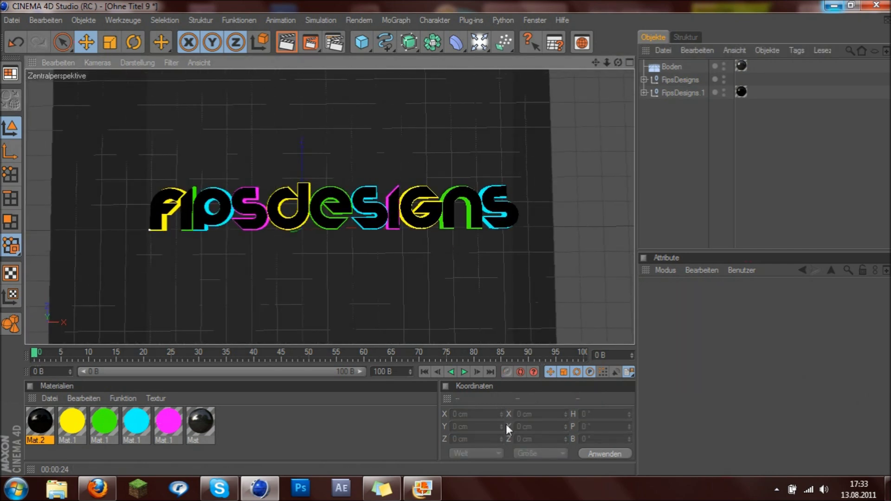
{"action": "left_click", "coordinate": [438, 486]}
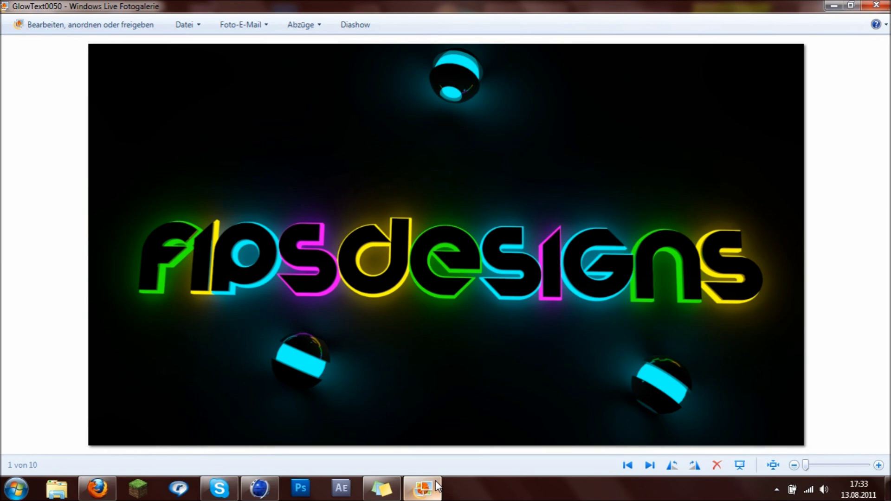
- Minimise the Fotogalerie viewer and return to the frontal CINEMA 4D view of the text
{"action": "left_click", "coordinate": [435, 480]}
{"action": "left_click_drag", "start_coordinate": [461, 250], "coordinate": [461, 248], "text": "alt"}
{"action": "scroll", "coordinate": [582, 85], "scroll_direction": "up", "scroll_amount": 1}
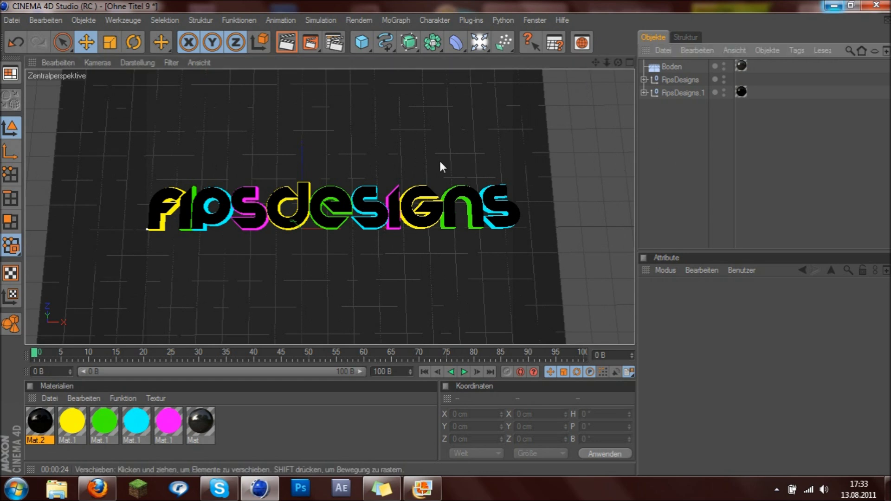
- Set the render output size to 1280 × 720
{"action": "left_click", "coordinate": [334, 42]}
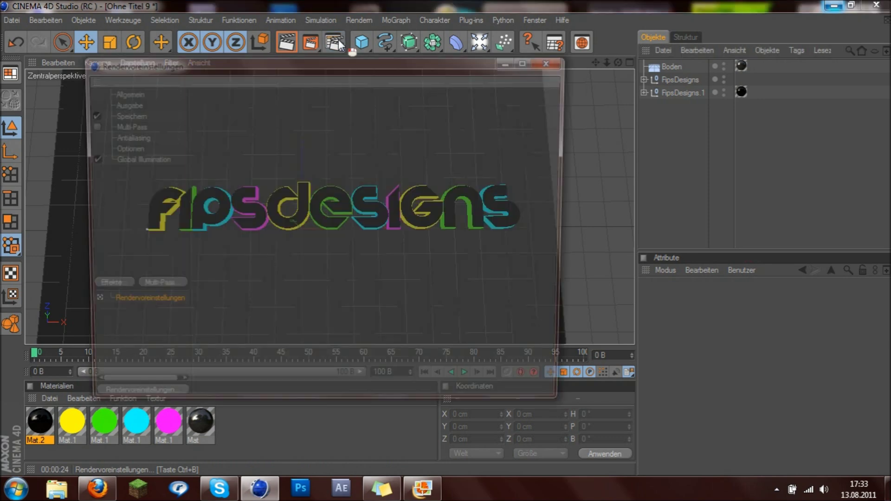
{"action": "left_click", "coordinate": [126, 103]}
{"action": "left_click", "coordinate": [271, 122]}
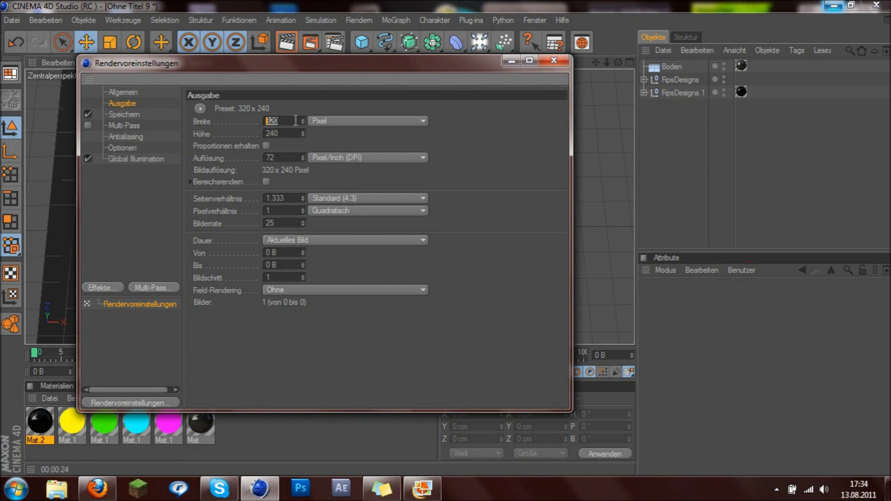
{"action": "type", "text": "1280"}
{"action": "key", "text": "Return"}
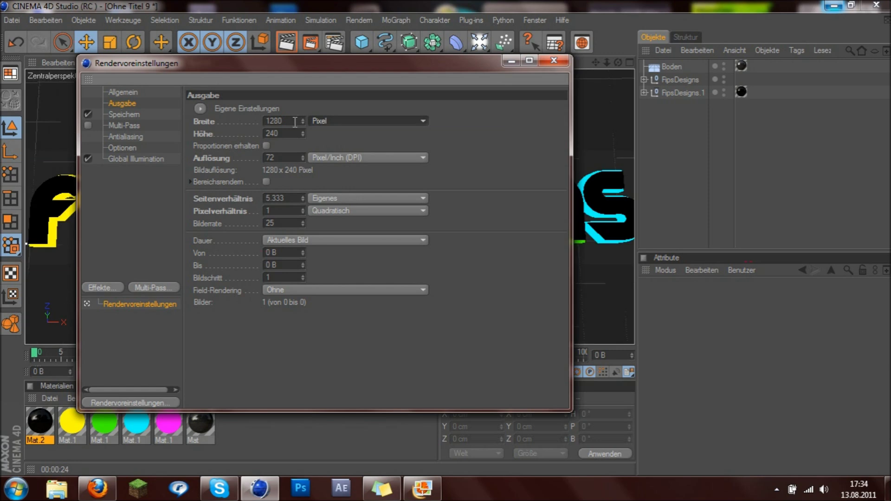
{"action": "left_click", "coordinate": [294, 133]}
{"action": "key", "text": "BackSpace"}
{"action": "key", "text": "BackSpace"}
{"action": "key", "text": "BackSpace"}
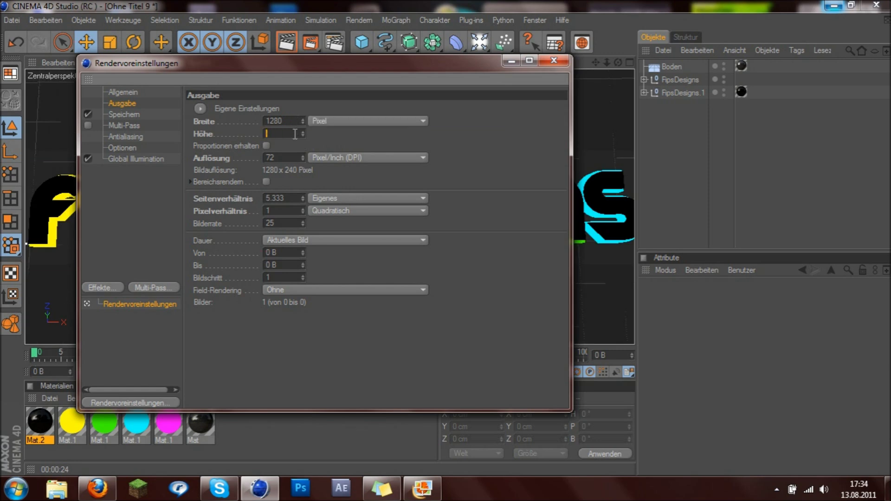
{"action": "type", "text": "720"}
{"action": "key", "text": "Return"}
- Save renders as PNG named GlowTutorial on the Desktop
{"action": "left_click", "coordinate": [122, 116]}
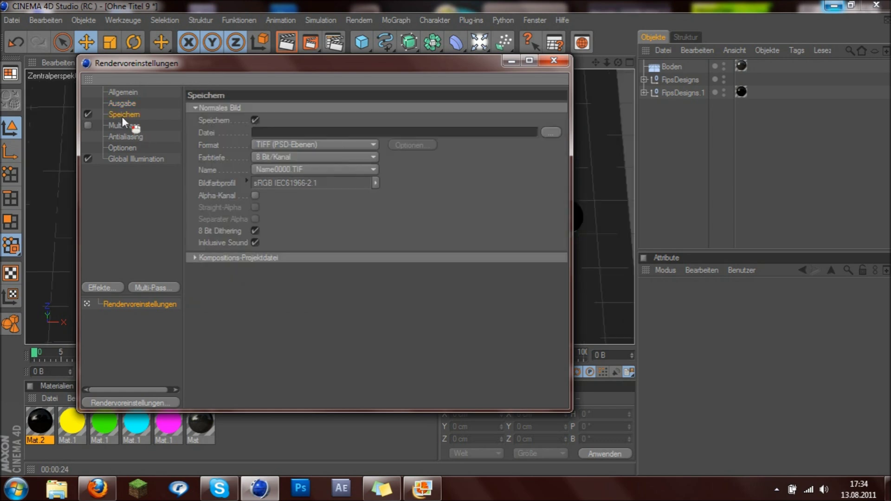
{"action": "left_click", "coordinate": [269, 144]}
{"action": "left_click", "coordinate": [269, 220]}
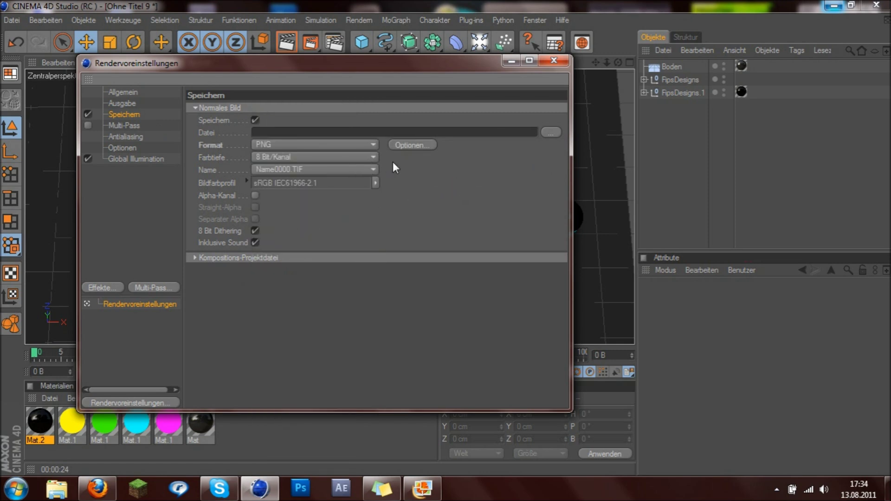
{"action": "left_click", "coordinate": [550, 134]}
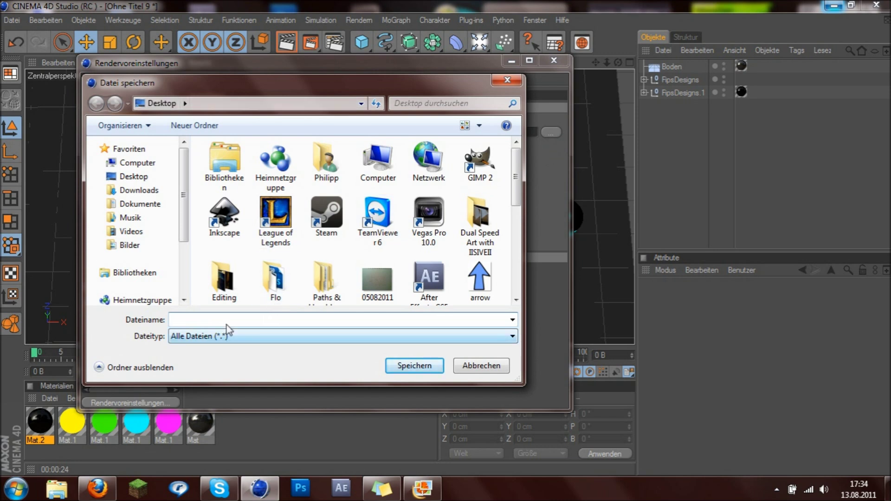
{"action": "type", "text": "GlowTutorial"}
{"action": "key", "text": "Return"}
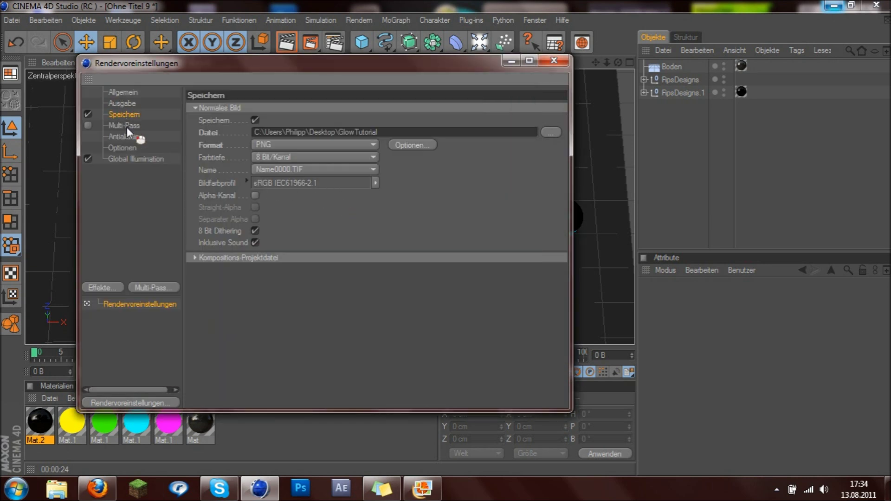
- Set antialiasing to Bestes and close the render settings
{"action": "left_click", "coordinate": [135, 138]}
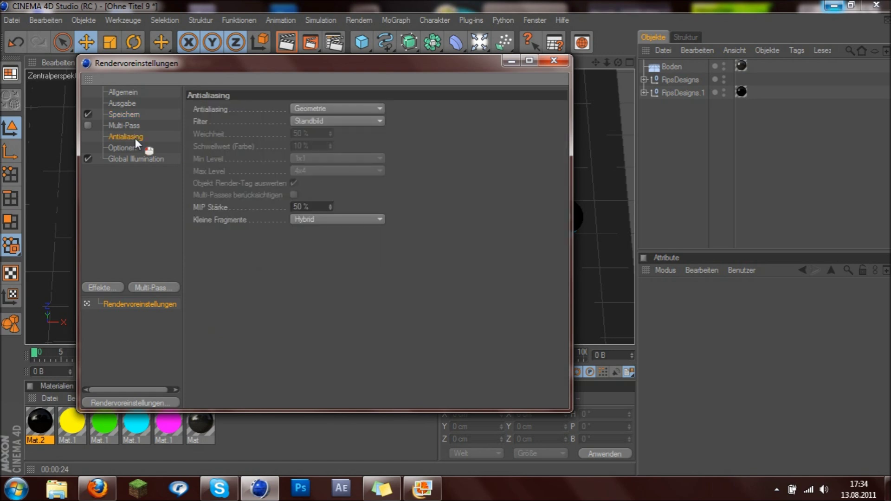
{"action": "left_click", "coordinate": [371, 110]}
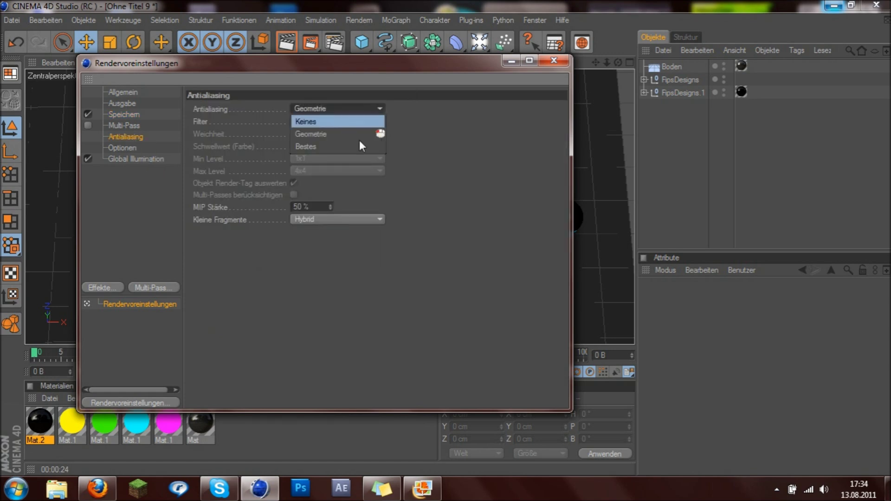
{"action": "left_click", "coordinate": [336, 148]}
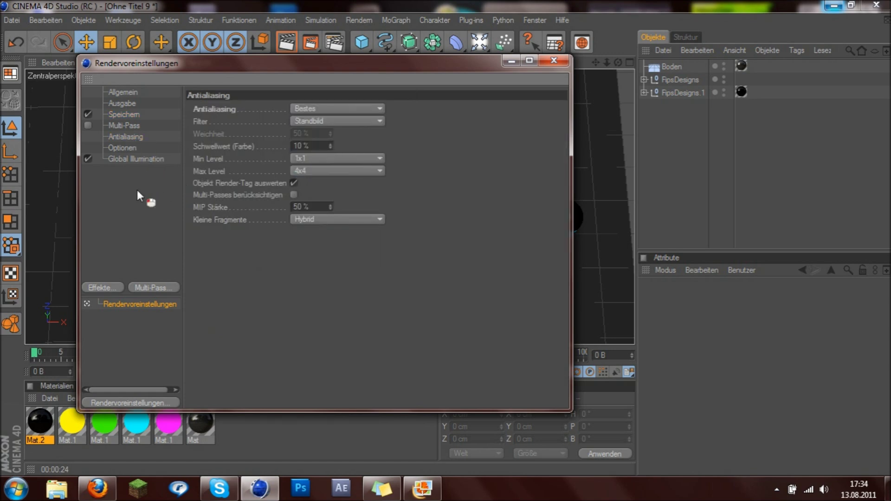
{"action": "left_click", "coordinate": [136, 159]}
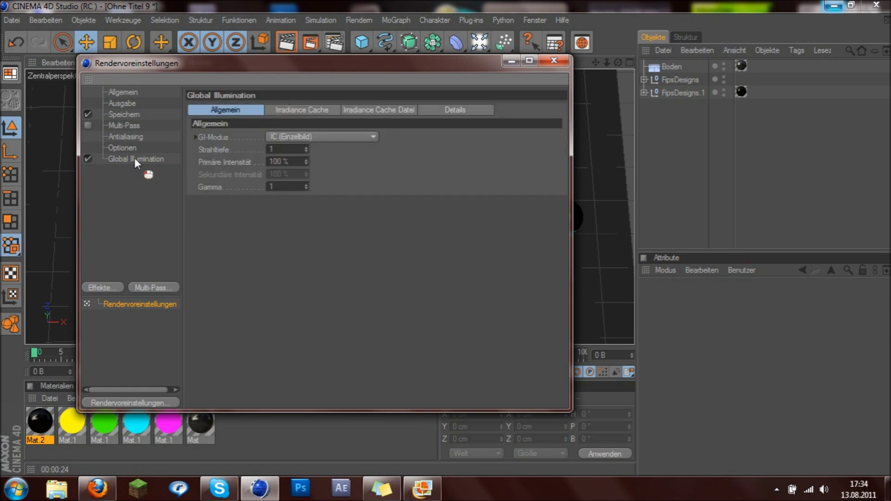
{"action": "left_click", "coordinate": [123, 148]}
{"action": "left_click", "coordinate": [553, 62]}
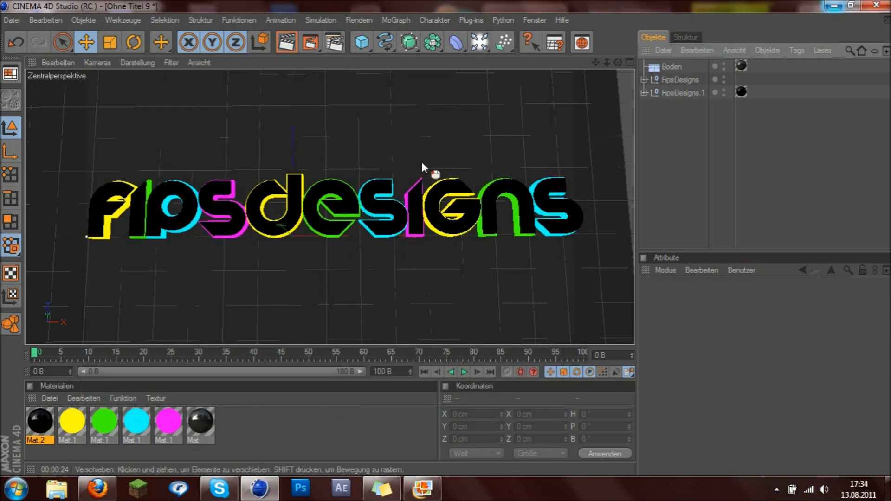
- Orbit to a low diagonal view of the text and render it in the viewport
{"action": "scroll", "coordinate": [417, 165], "scroll_direction": "down", "scroll_amount": 2}
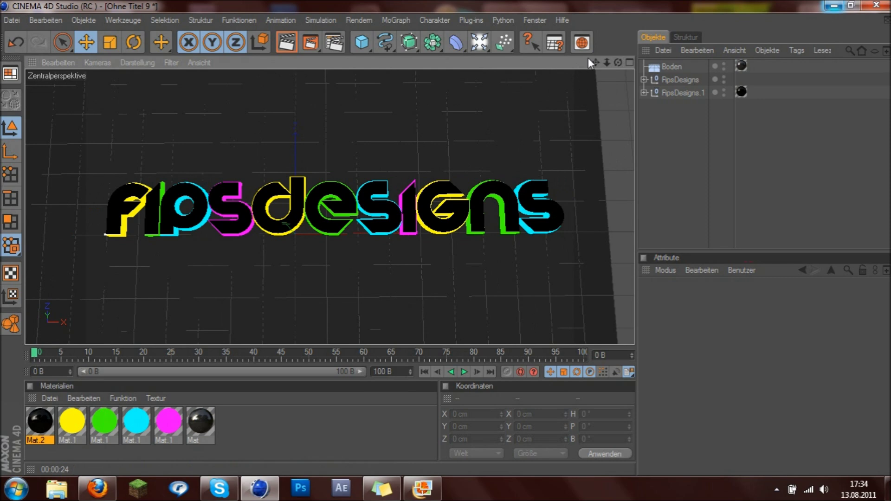
{"action": "left_click_drag", "start_coordinate": [618, 63], "coordinate": [462, 256]}
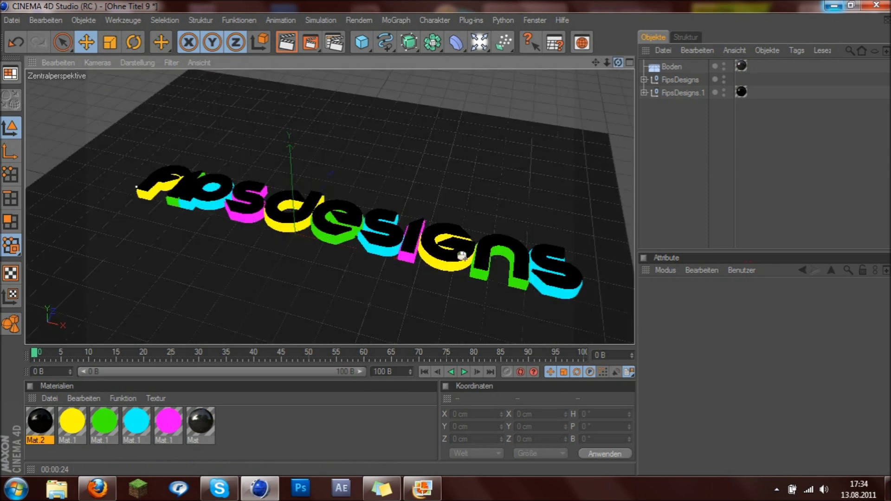
{"action": "mouse_move", "coordinate": [461, 256]}
{"action": "left_mouse_down"}
{"action": "mouse_move", "coordinate": [574, 65]}
{"action": "mouse_move", "coordinate": [598, 64]}
{"action": "mouse_move", "coordinate": [461, 252]}
{"action": "left_mouse_up"}
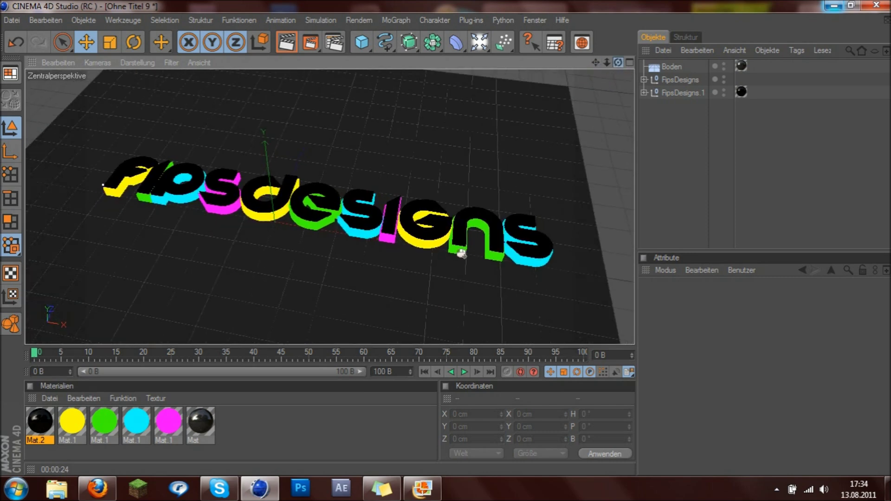
{"action": "mouse_move", "coordinate": [461, 252]}
{"action": "left_mouse_down"}
{"action": "mouse_move", "coordinate": [427, 252]}
{"action": "mouse_move", "coordinate": [470, 252]}
{"action": "mouse_move", "coordinate": [460, 251]}
{"action": "left_mouse_up"}
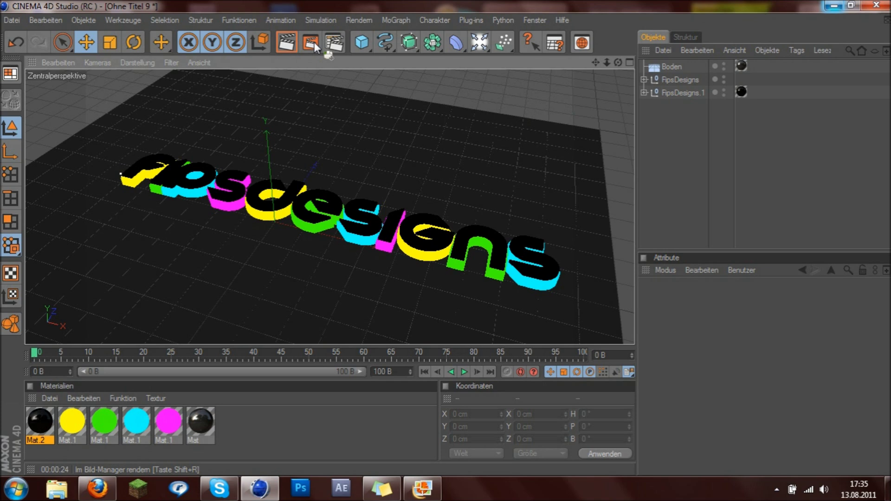
{"action": "left_click", "coordinate": [290, 42]}
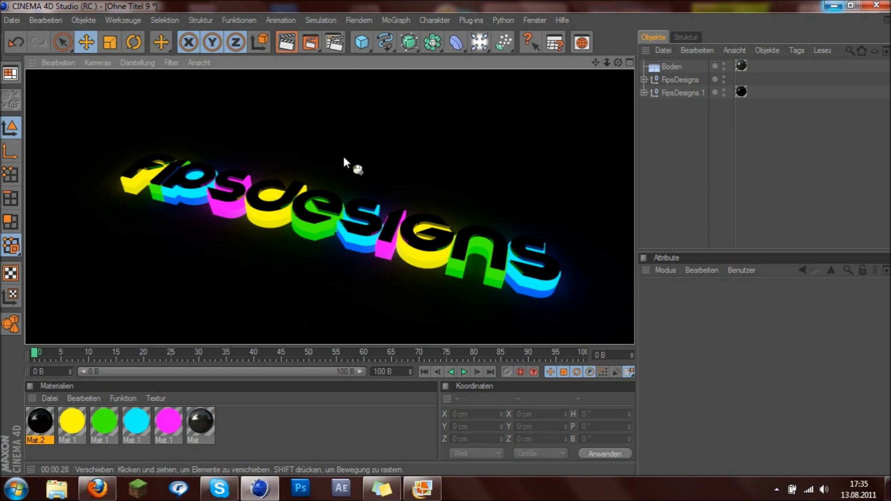
- Leave the render and orbit the viewport back to a frontal view of the FipsDesigns text
{"action": "left_click", "coordinate": [672, 201]}
{"action": "mouse_move", "coordinate": [617, 63]}
{"action": "left_mouse_down"}
{"action": "mouse_move", "coordinate": [476, 256]}
{"action": "mouse_move", "coordinate": [461, 251]}
{"action": "left_mouse_up"}
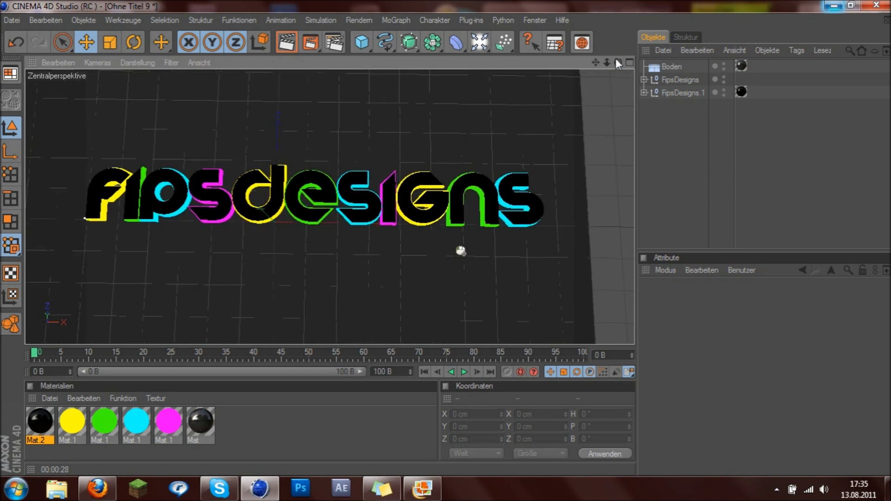
- Review the GlowText0050 glow render in Windows Live Fotogalerie, then close the viewer
{"action": "left_click", "coordinate": [422, 487]}
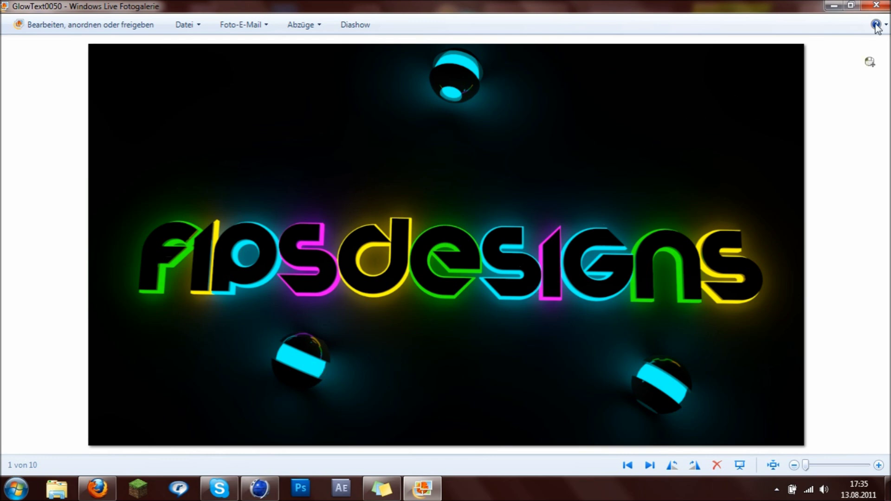
{"action": "left_click", "coordinate": [876, 5]}
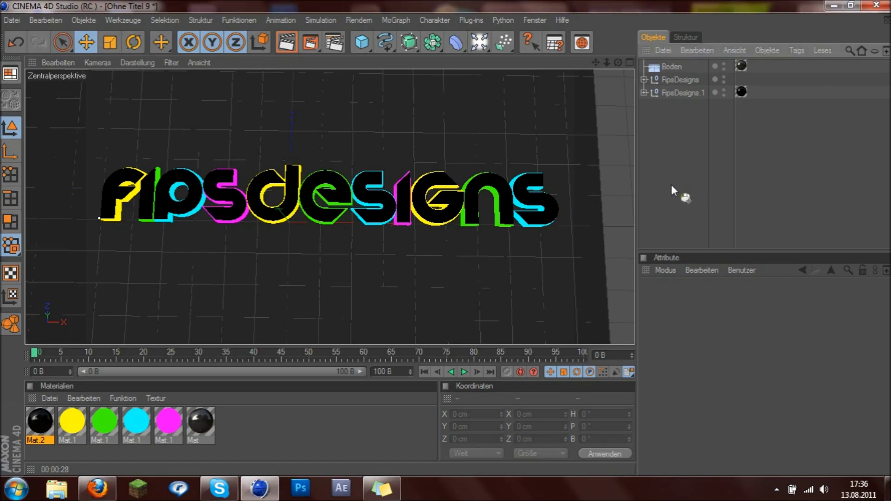